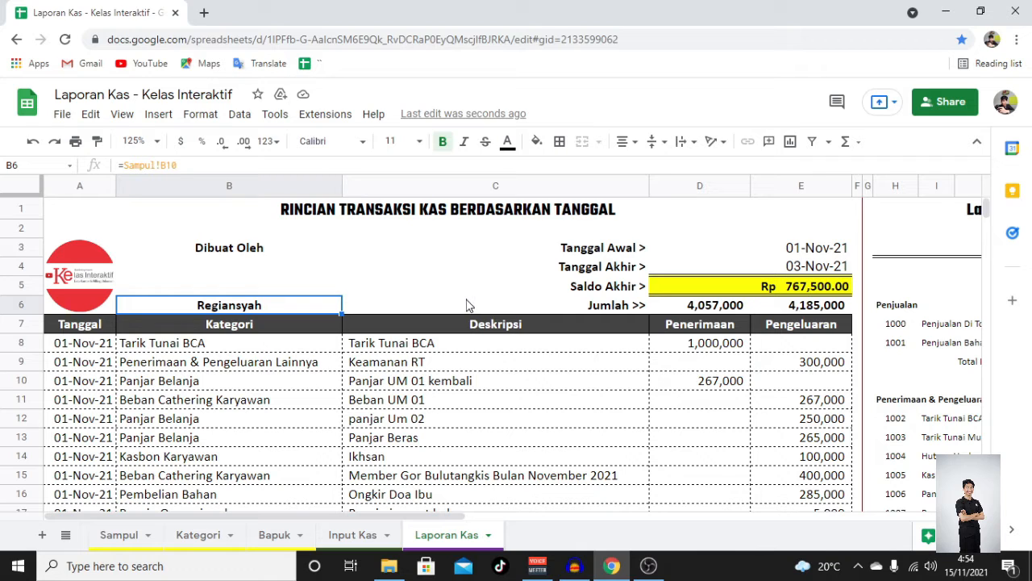
- Set the Tanggal Awal start date of the transaction listing to 02-Nov-21
left_click(306, 344)
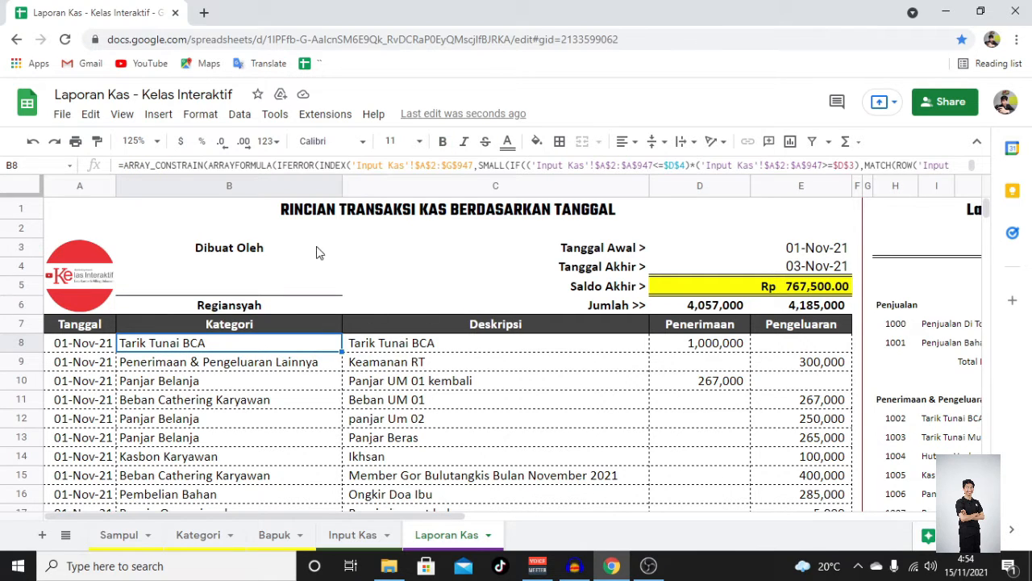
left_click(633, 271)
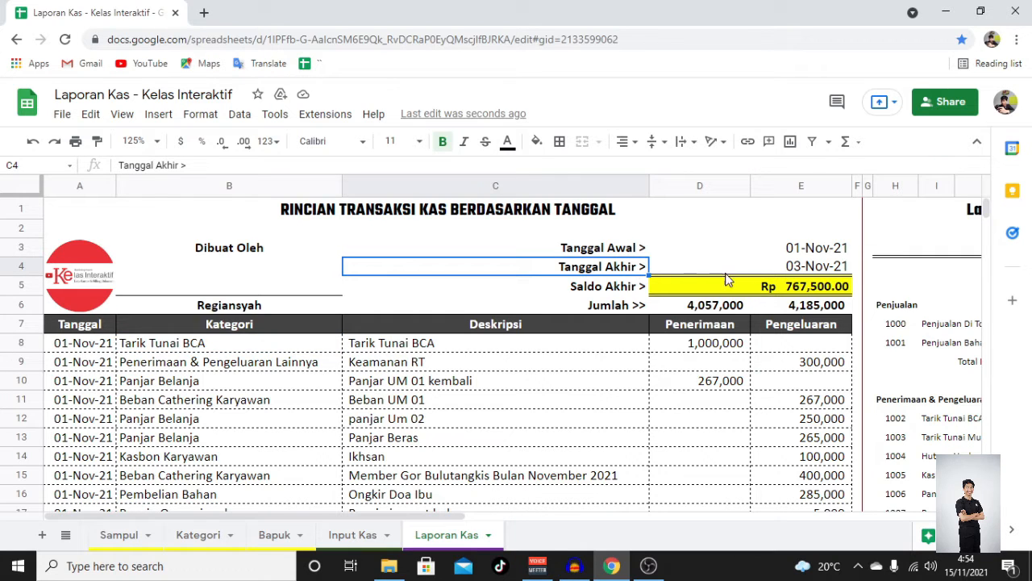
double_click(790, 247)
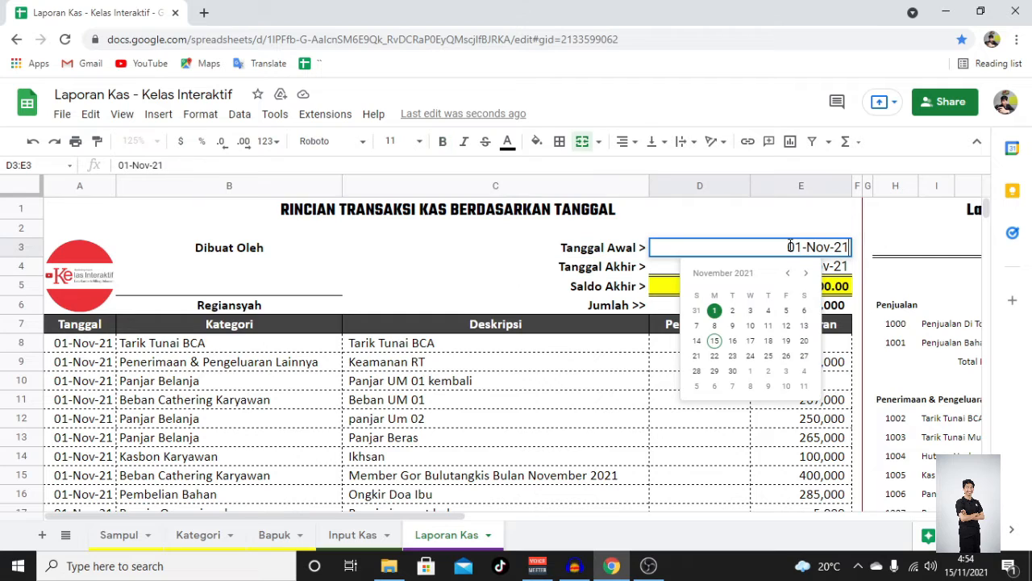
left_click(731, 312)
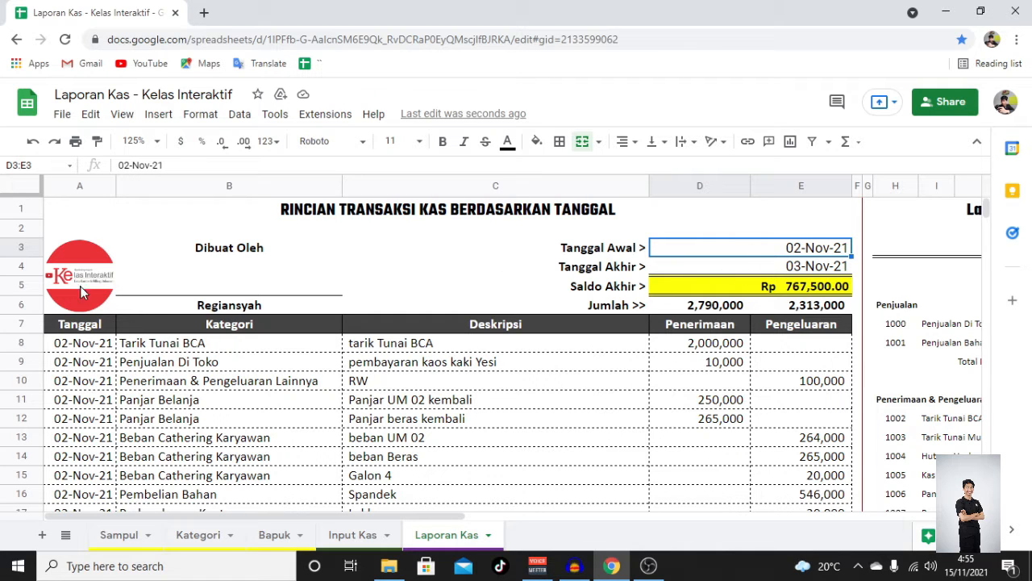
- Review the filtered transaction rows and the ending balance formula of the listing
scroll(133, 365, "down", 5)
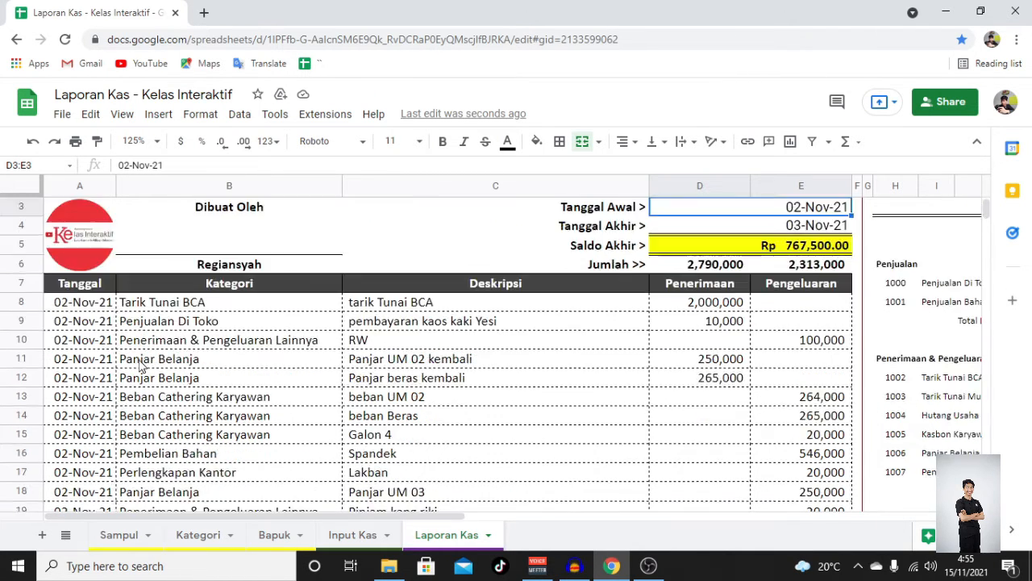
scroll(129, 359, "up", 5)
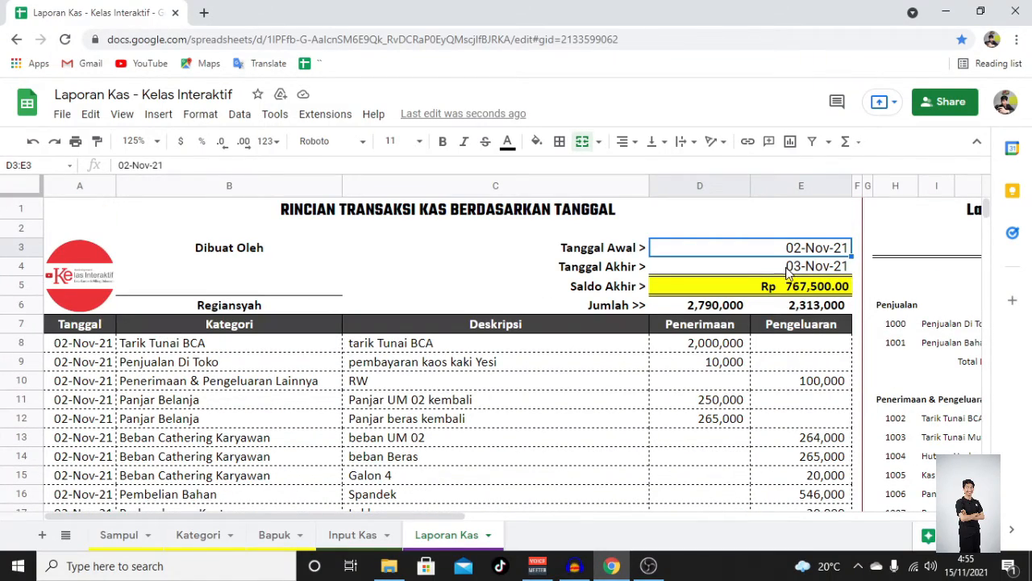
scroll(339, 371, "down", 5)
scroll(342, 363, "up", 5)
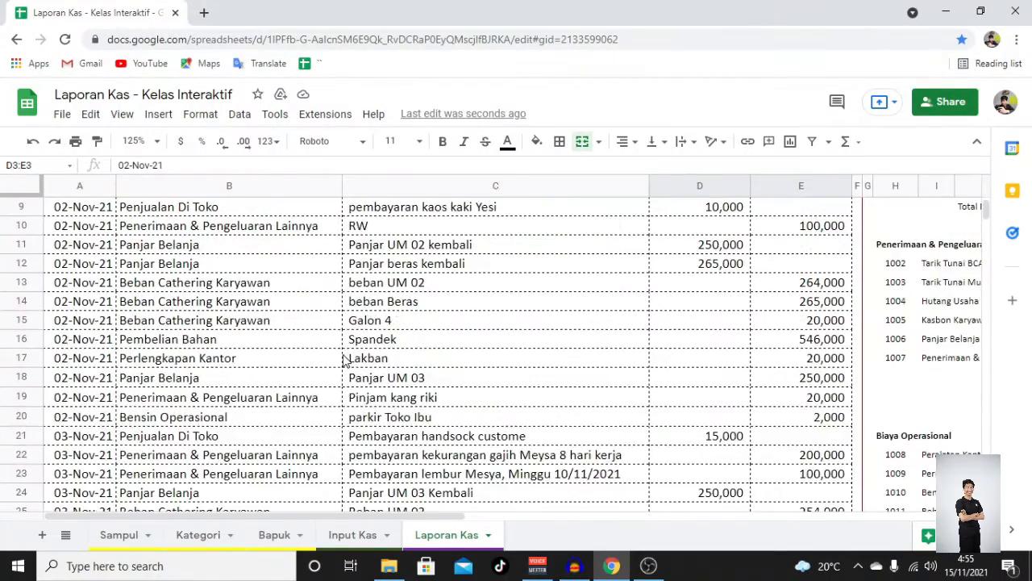
left_click(745, 296)
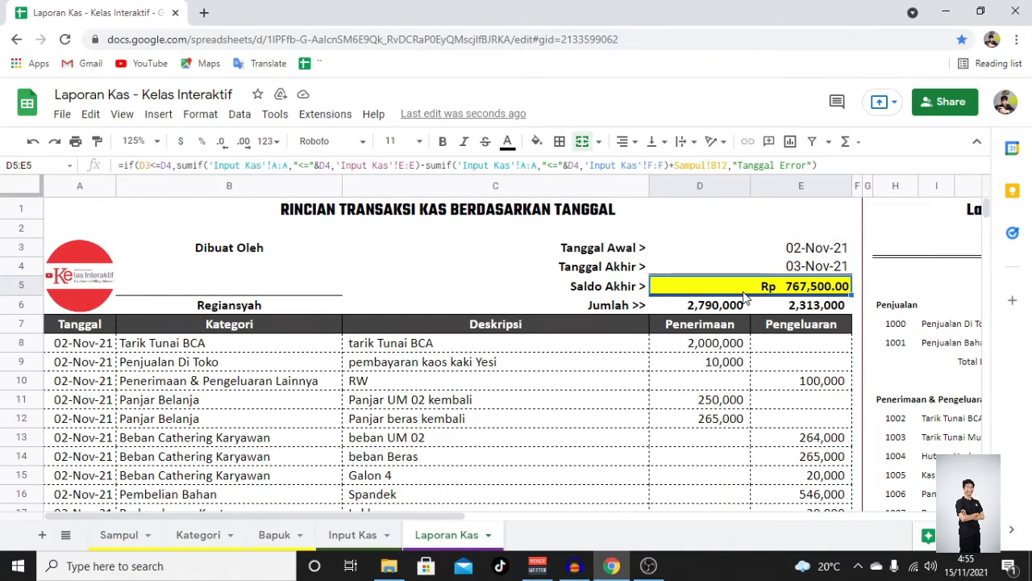
left_click(530, 362)
scroll(525, 365, "right", 5)
scroll(474, 365, "left", 3)
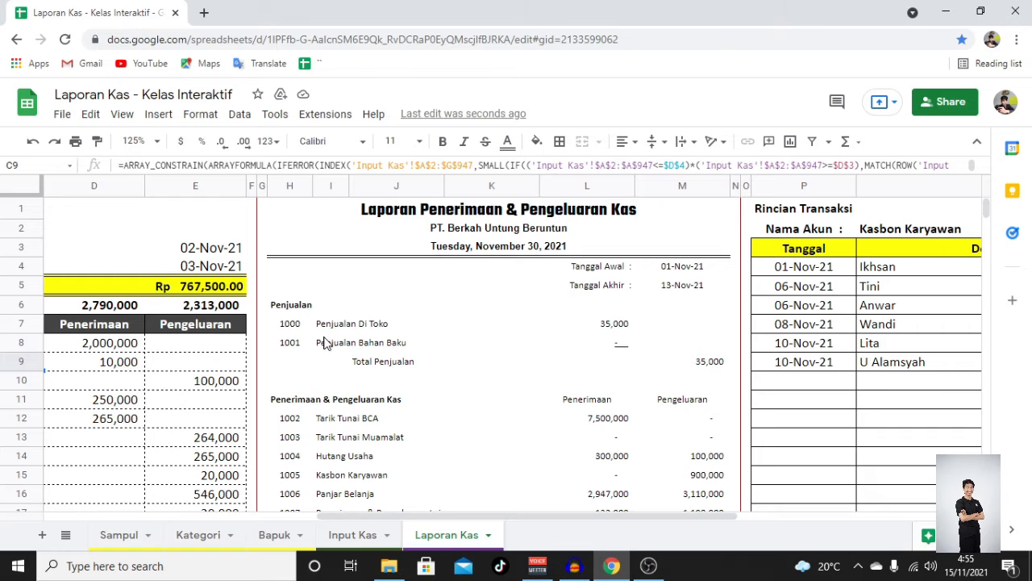
- Set the report's Tanggal Akhir end date to 14-Nov-21
left_click(591, 274)
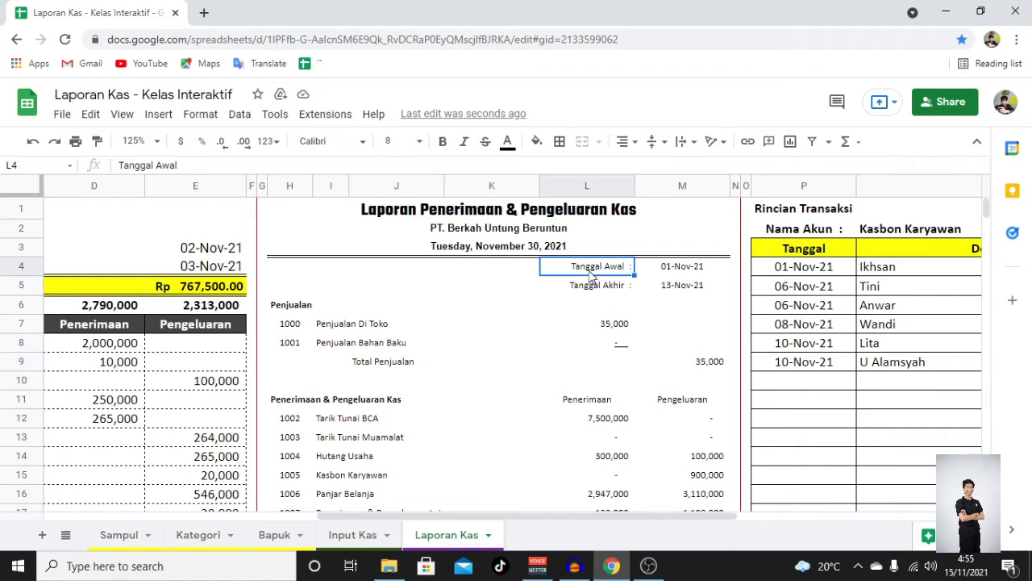
double_click(673, 291)
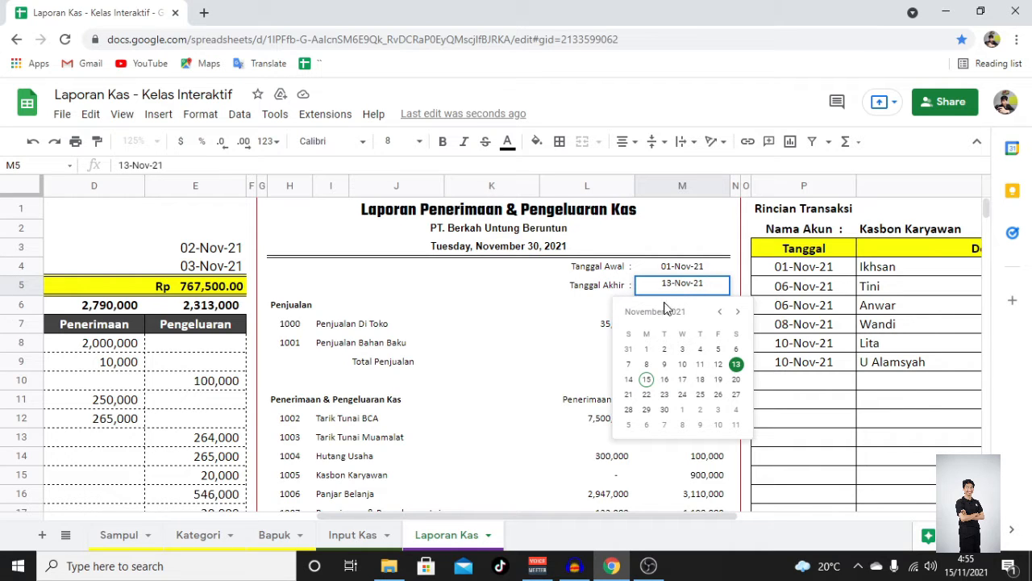
left_click(629, 379)
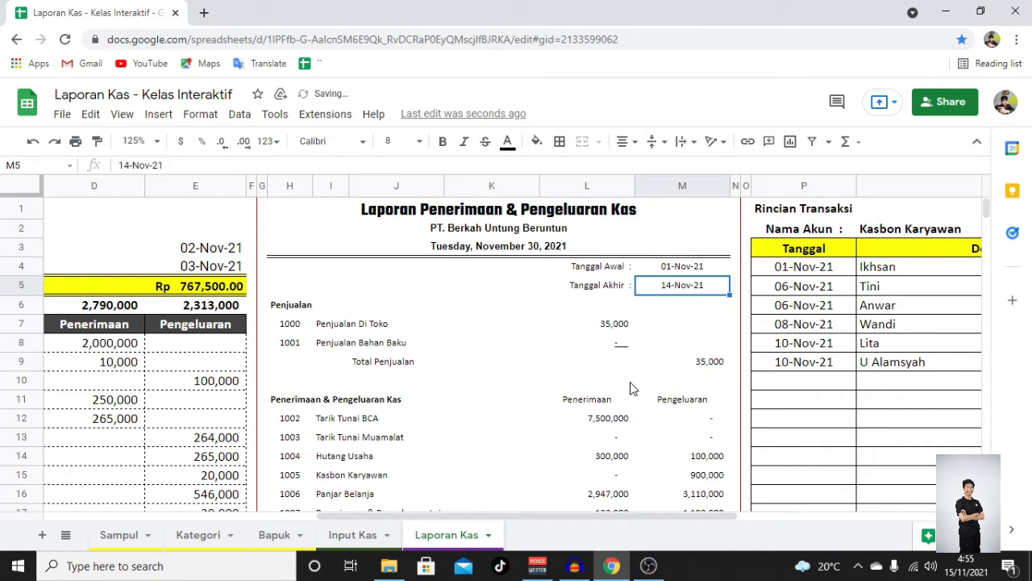
- Select Penjualan Di Toko as the Nama Akun in the Rincian Transaksi section
left_click(378, 329)
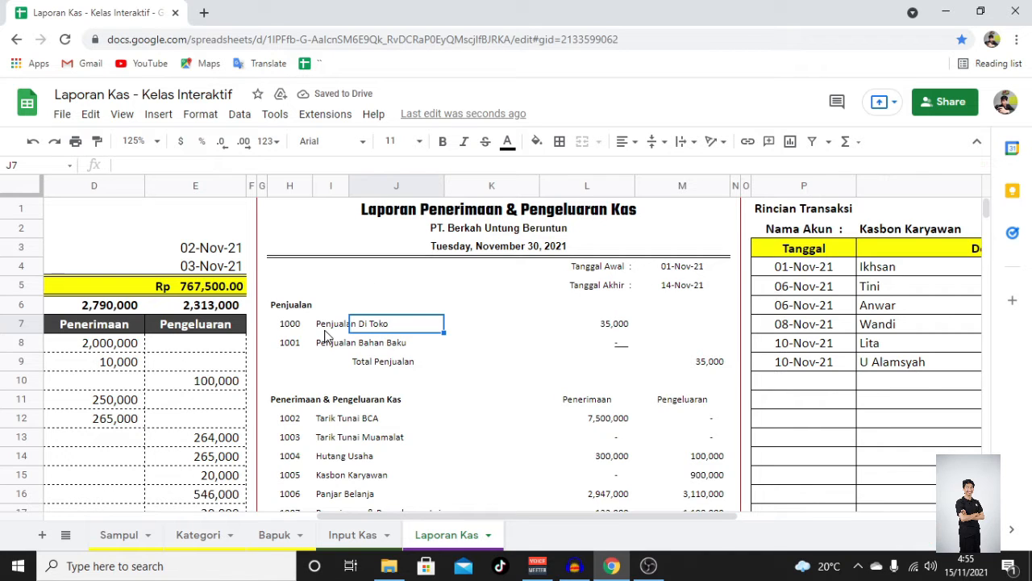
left_click(615, 329)
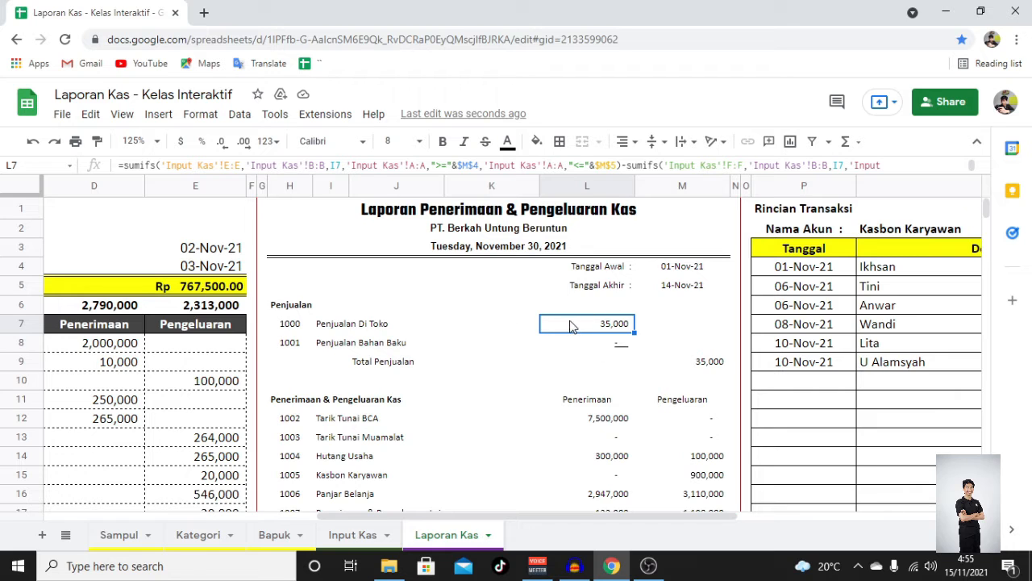
scroll(631, 306, "right", 3)
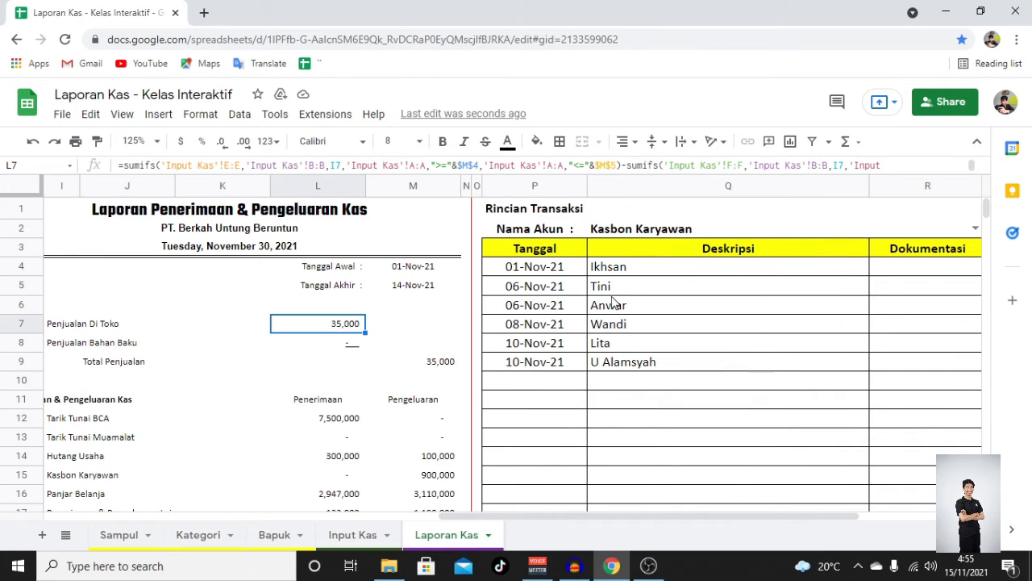
left_click(618, 232)
left_click(618, 232)
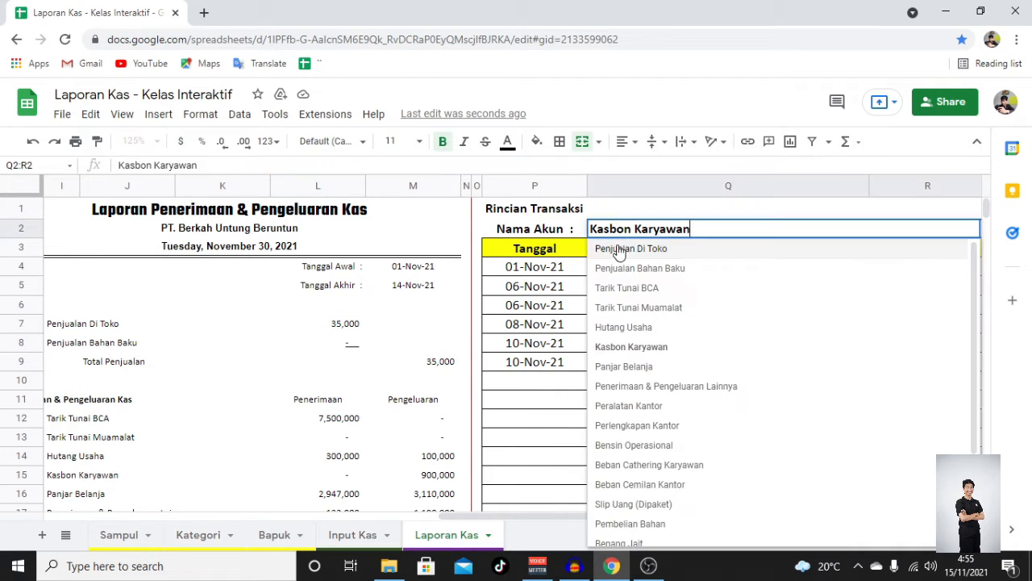
left_click(618, 251)
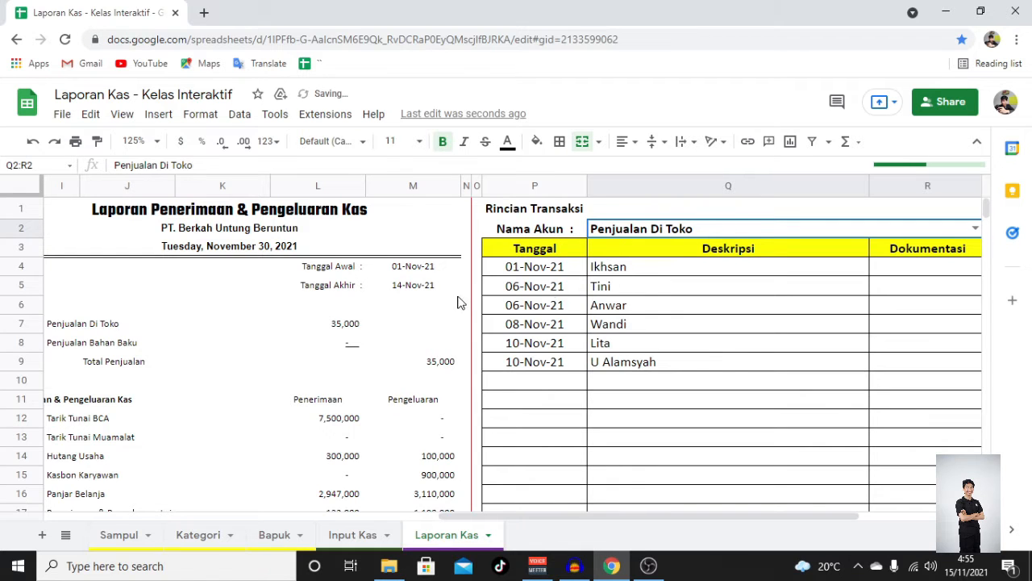
- Inspect the Penjualan Di Toko total formula and the detail section's sum and receipt amounts
scroll(452, 315, "left", 1)
left_click(405, 327)
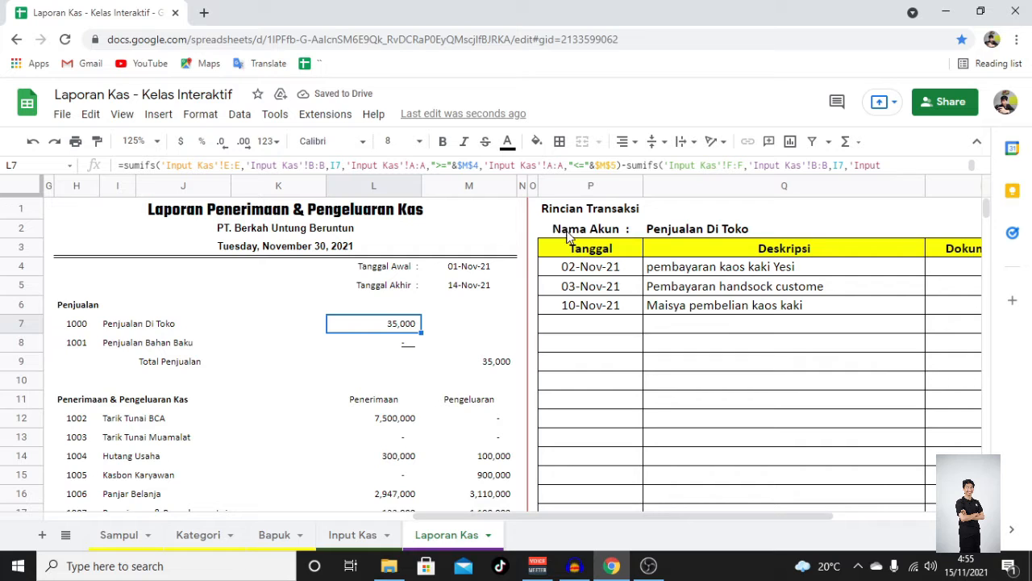
scroll(613, 294, "right", 1)
scroll(613, 295, "right", 2)
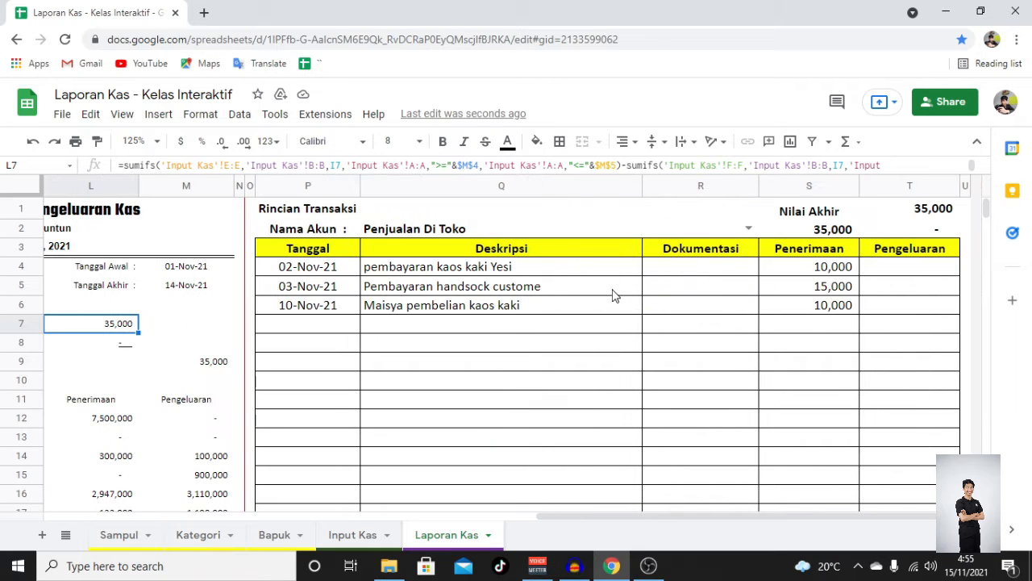
left_click(815, 229)
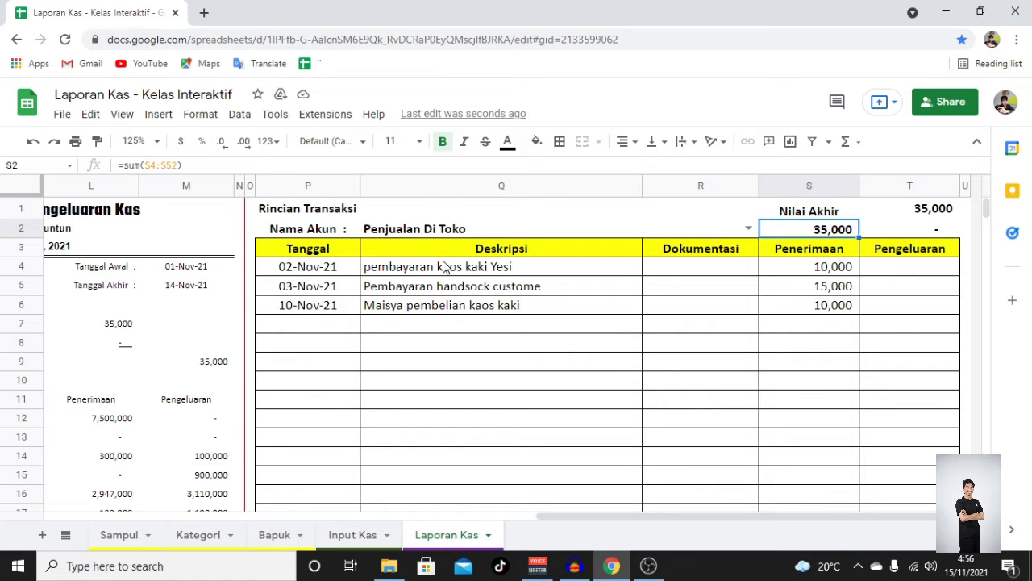
left_click(810, 273)
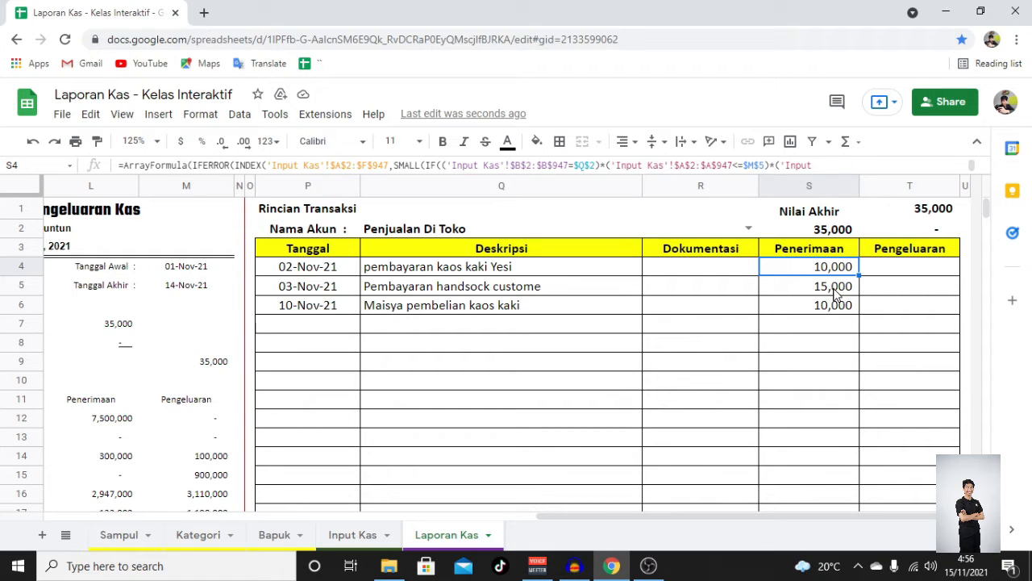
left_click(835, 292)
left_click(832, 310)
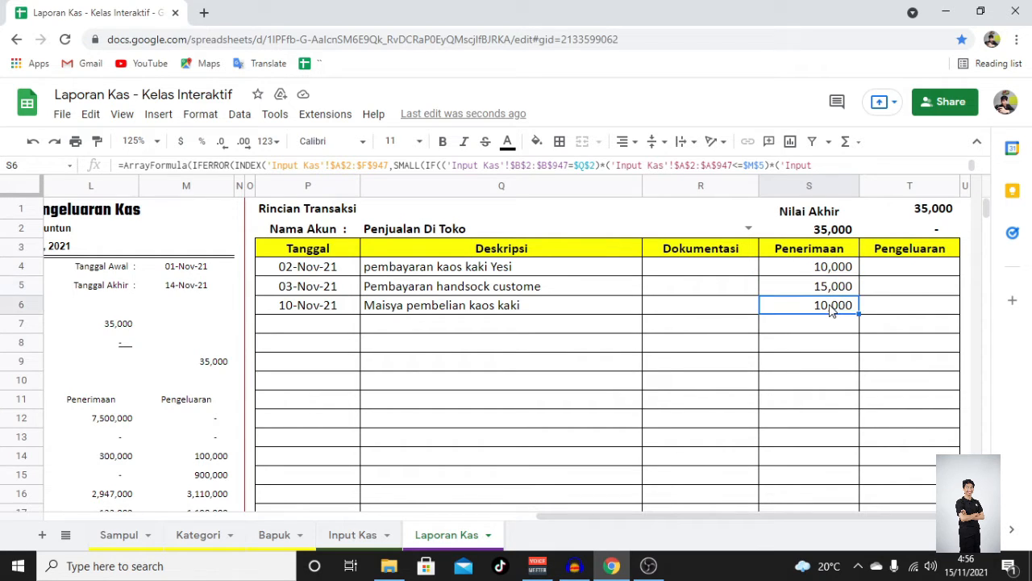
- Change the Rincian Transaksi account name to Tarik Tunai BCA
double_click(409, 233)
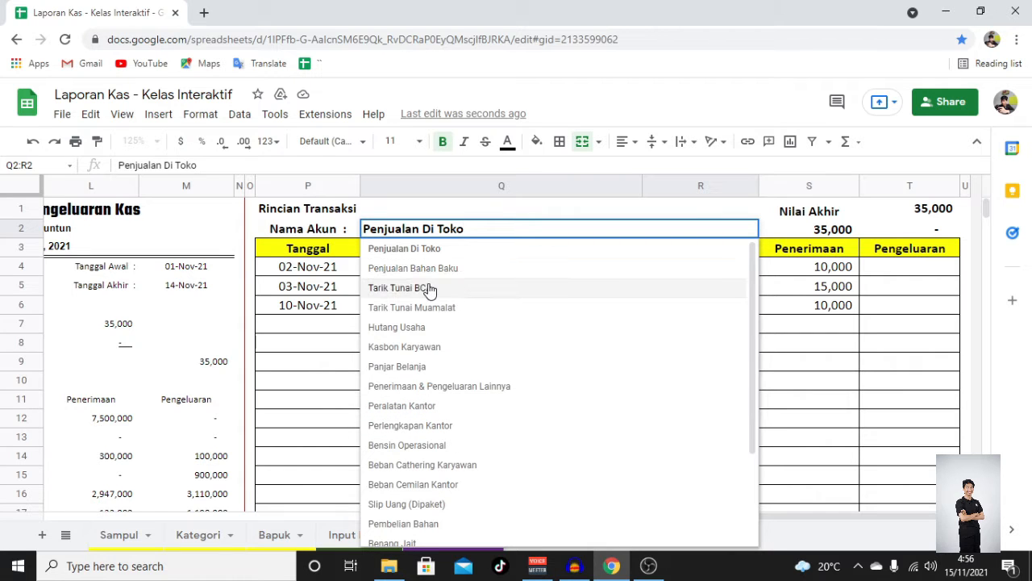
scroll(417, 344, "down", 1)
scroll(417, 345, "down", 2)
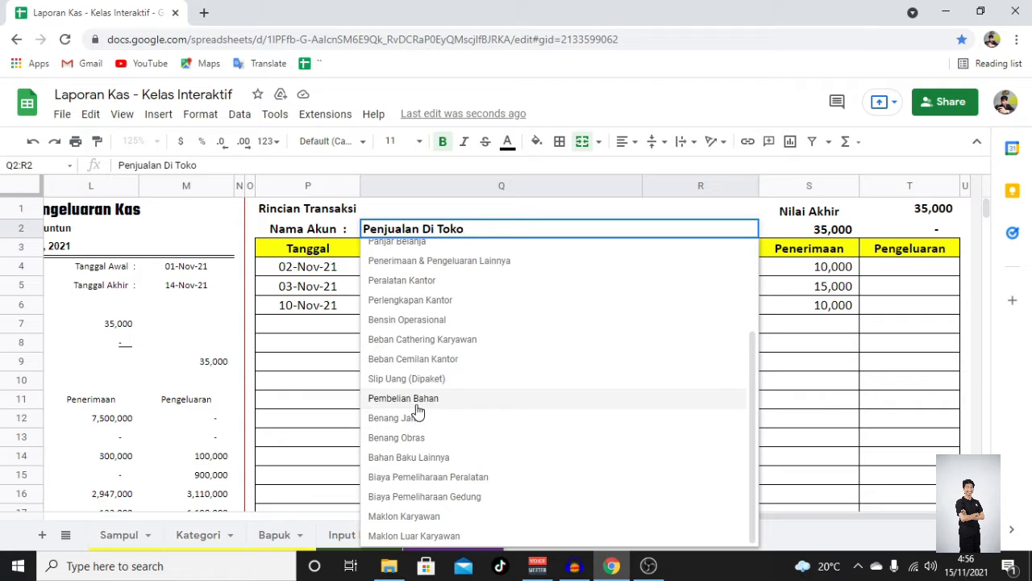
scroll(418, 403, "up", 3)
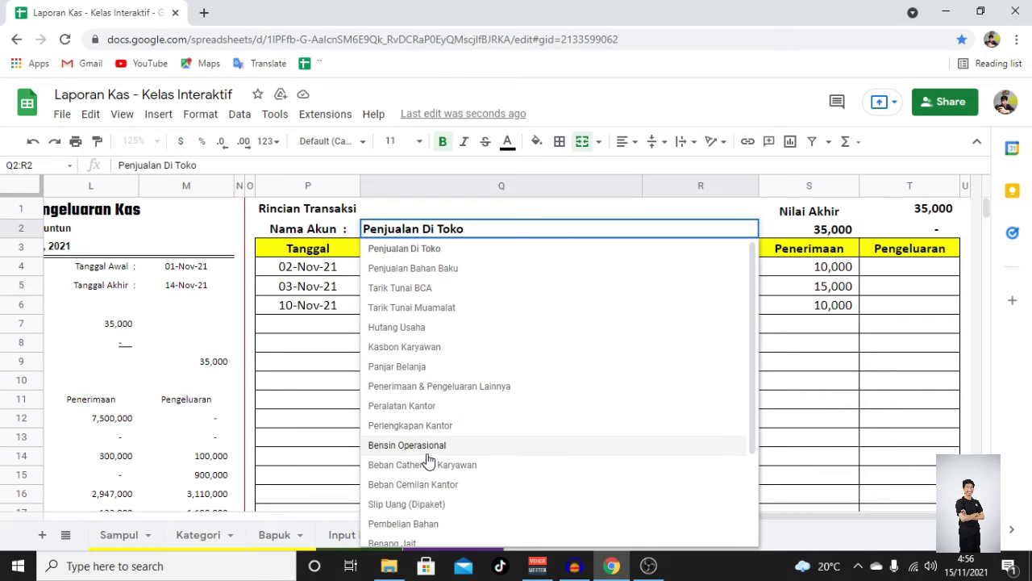
left_click(400, 290)
- Compare the report's Tarik Tunai BCA receipt total with the listed detail transactions
scroll(407, 383, "left", 2)
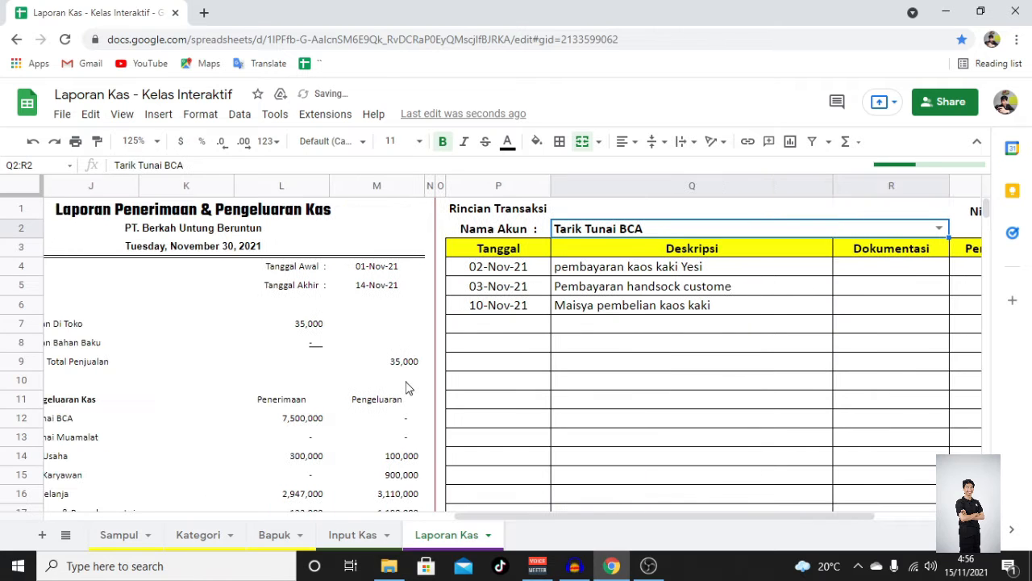
scroll(444, 385, "left", 3)
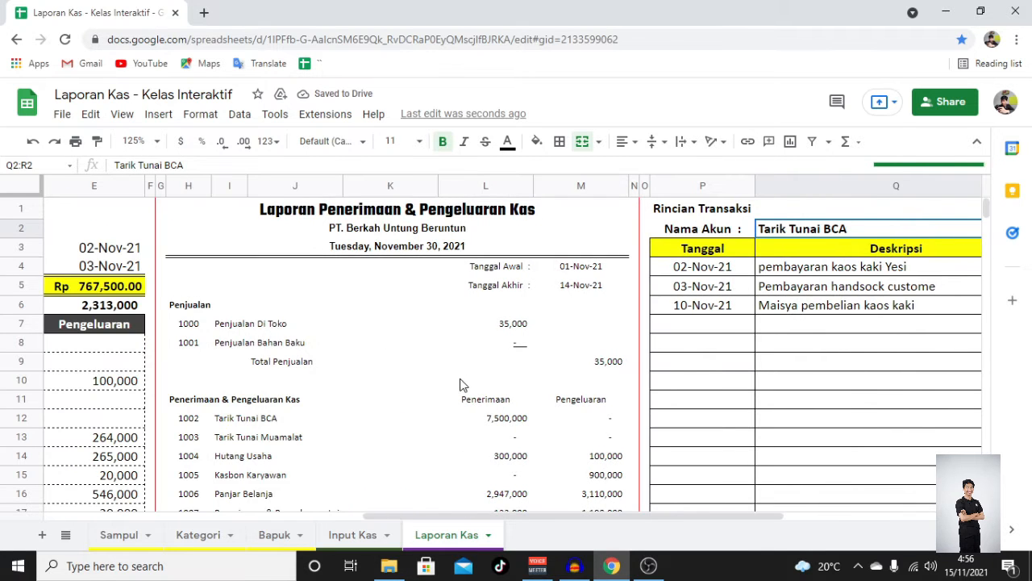
scroll(468, 385, "right", 2)
scroll(476, 385, "left", 2)
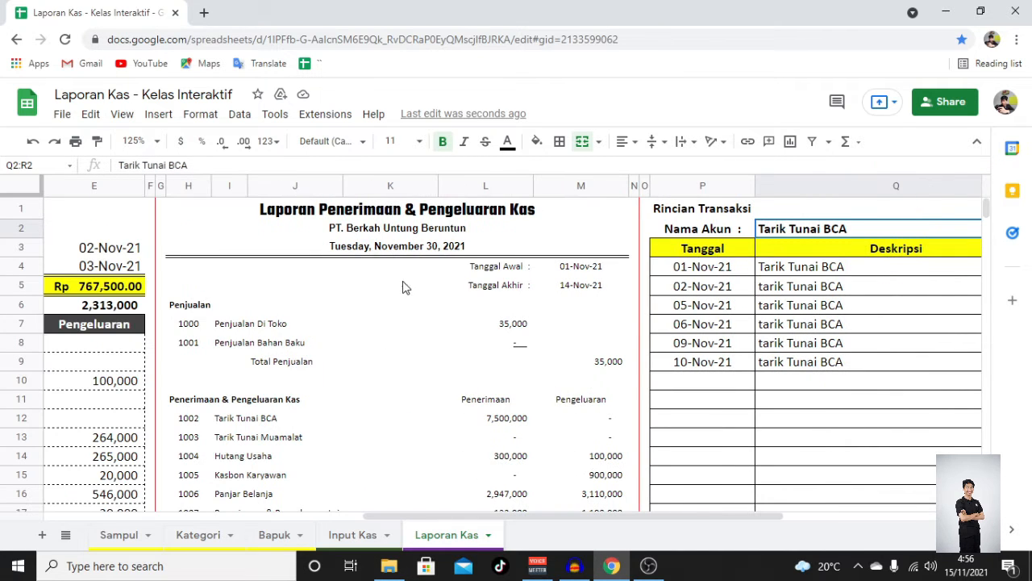
scroll(492, 242, "down", 2)
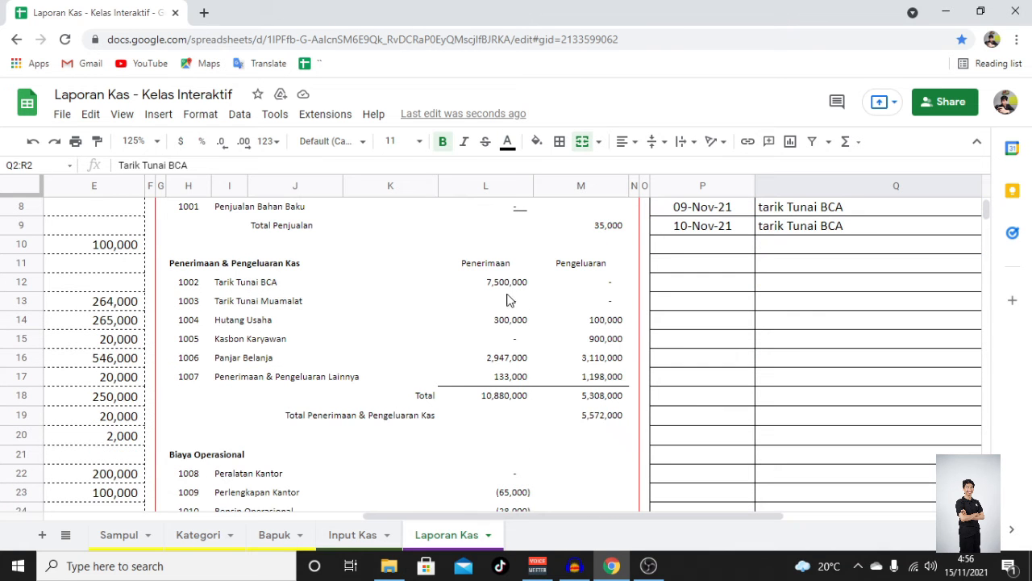
left_click(516, 282)
scroll(539, 279, "up", 2)
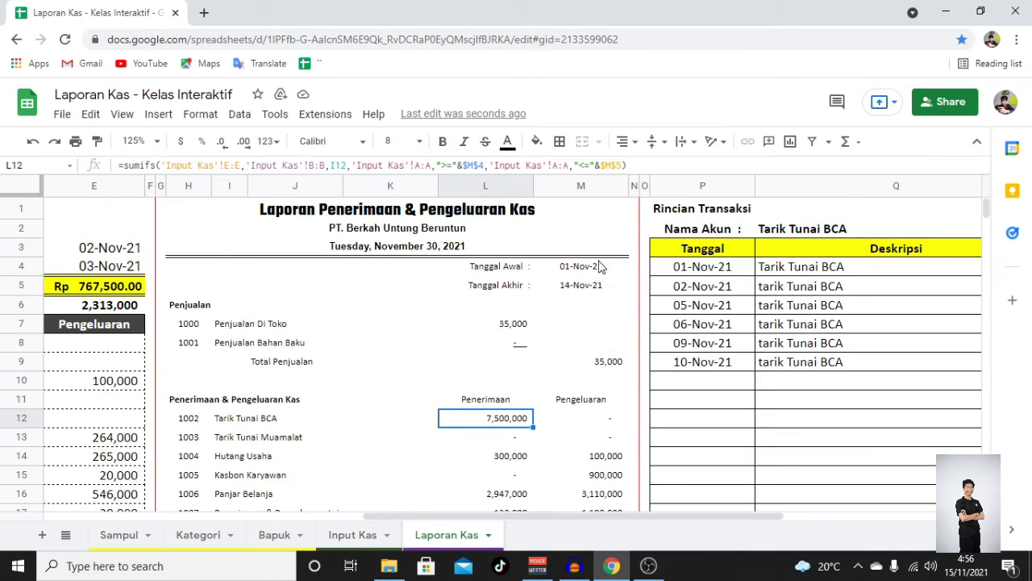
- Check the detail section's final total by selecting the Tarik Tunai BCA receipt amounts
left_click(702, 211)
scroll(694, 284, "right", 2)
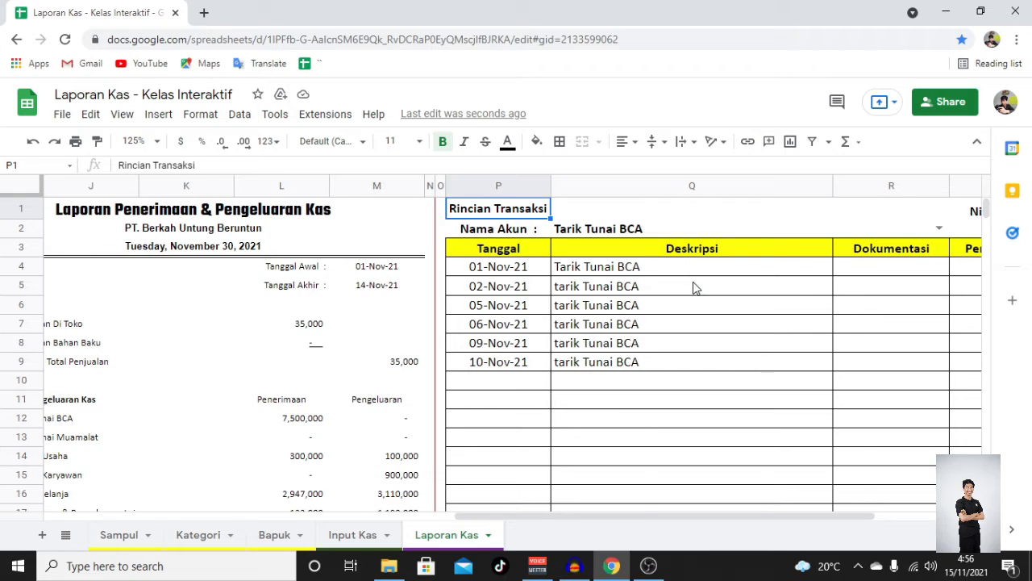
scroll(693, 282, "right", 2)
left_click(836, 230)
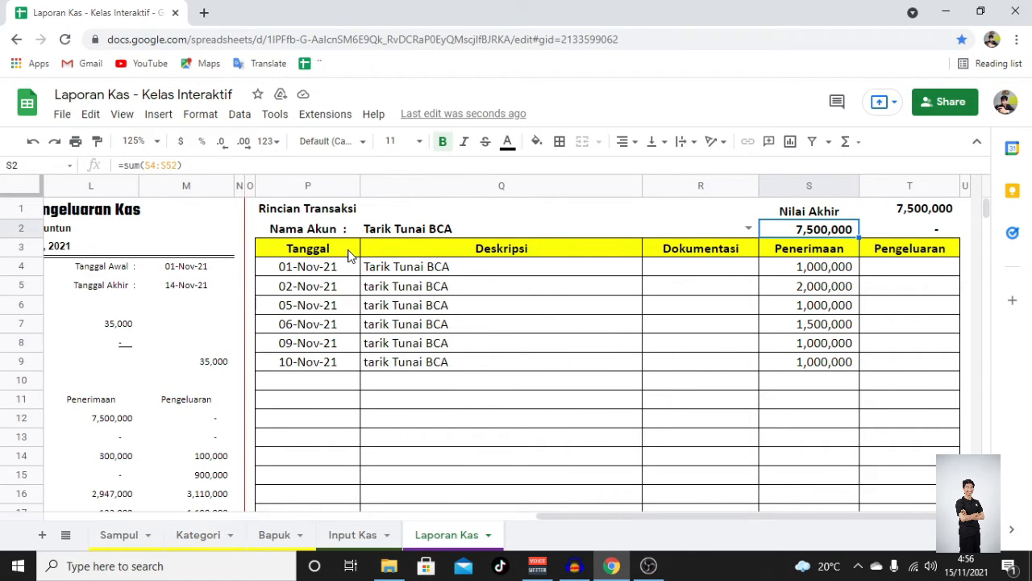
left_click(171, 273)
left_click(179, 291)
left_click(378, 270)
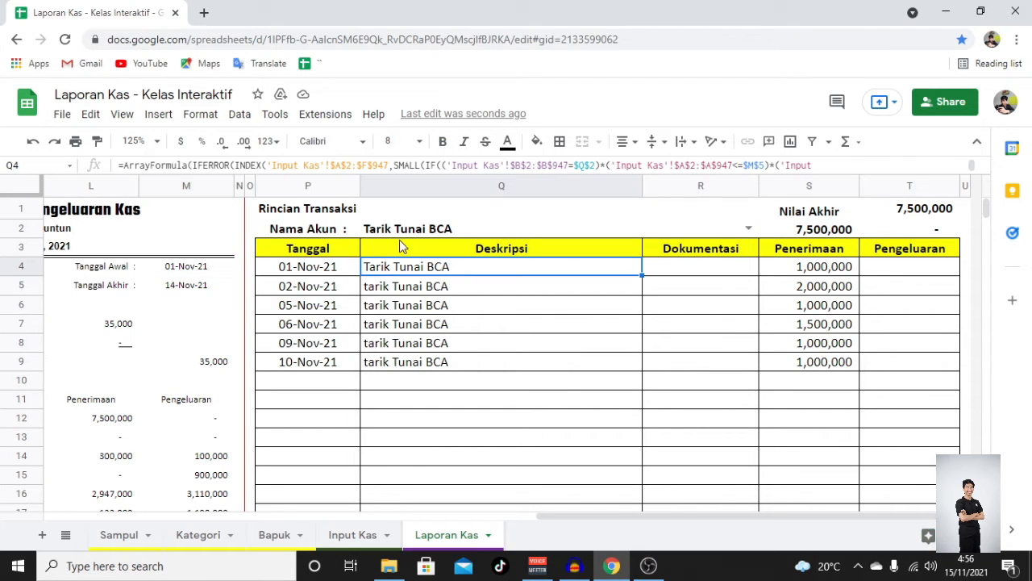
left_click_drag(815, 273, 842, 386)
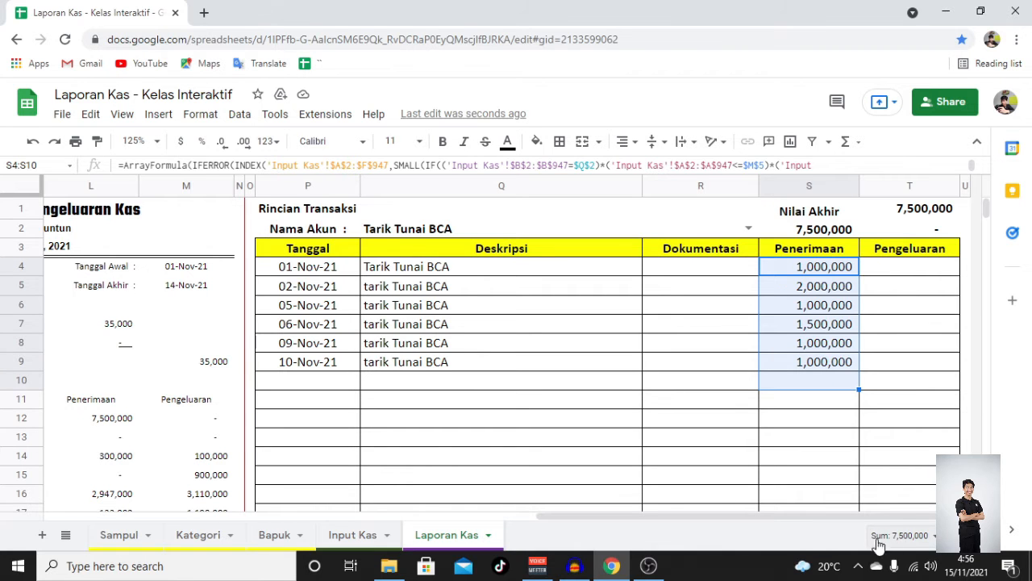
left_click(452, 274)
scroll(455, 290, "left", 13)
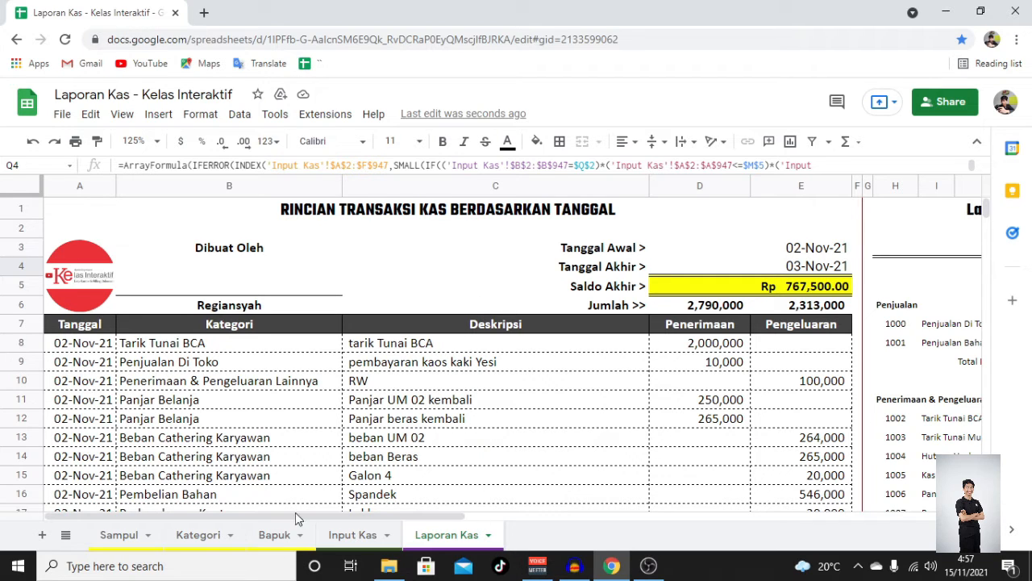
- Review the Sampul cover sheet's title, company name, period date and logo cells
left_click(363, 318)
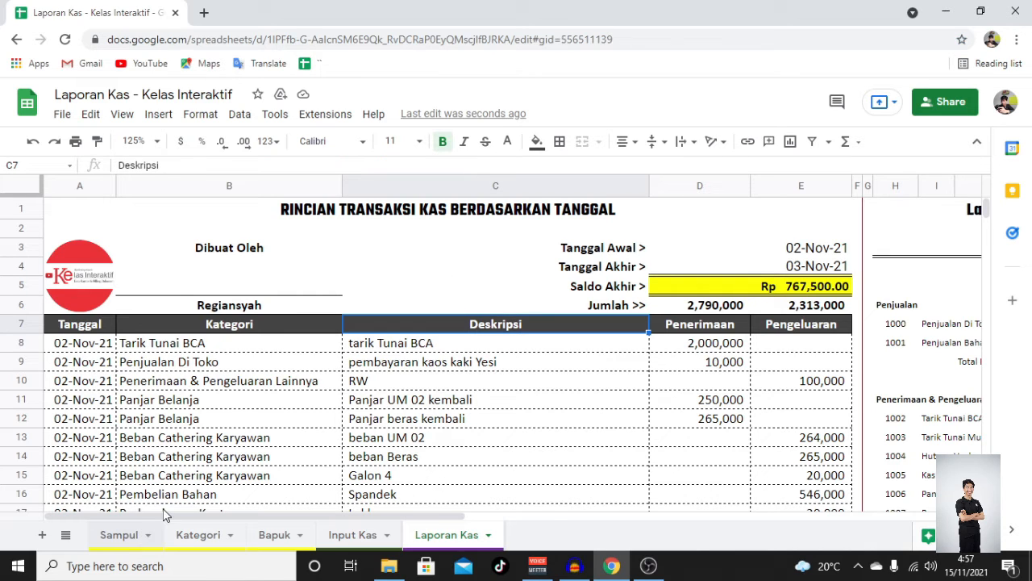
left_click(141, 532)
left_click(214, 212)
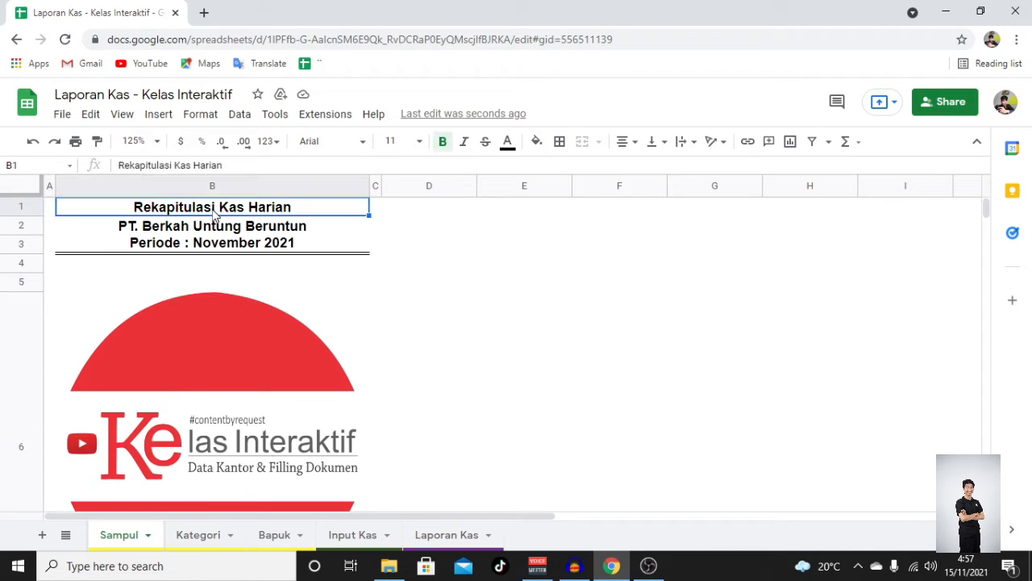
left_click(194, 233)
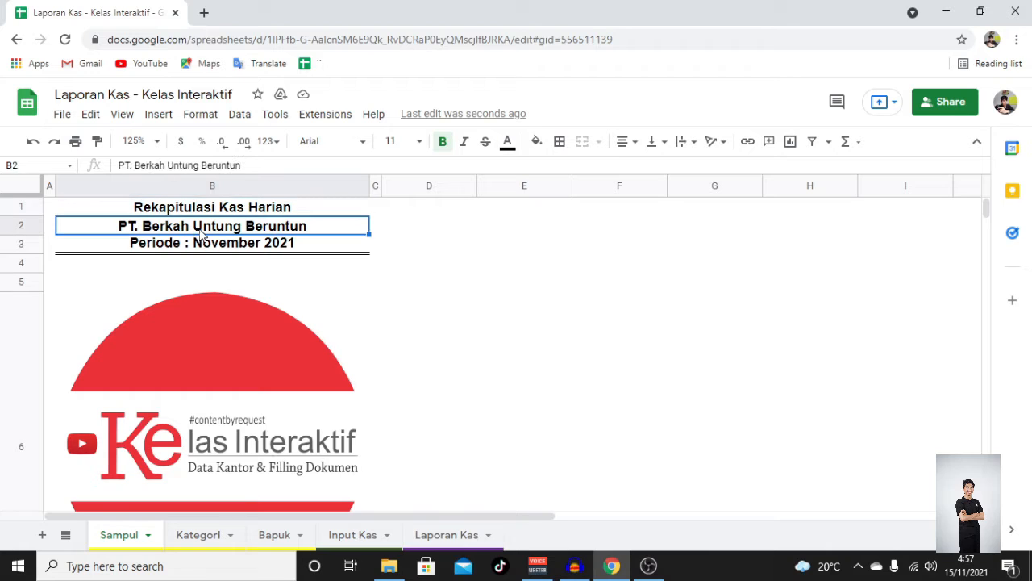
left_click(162, 247)
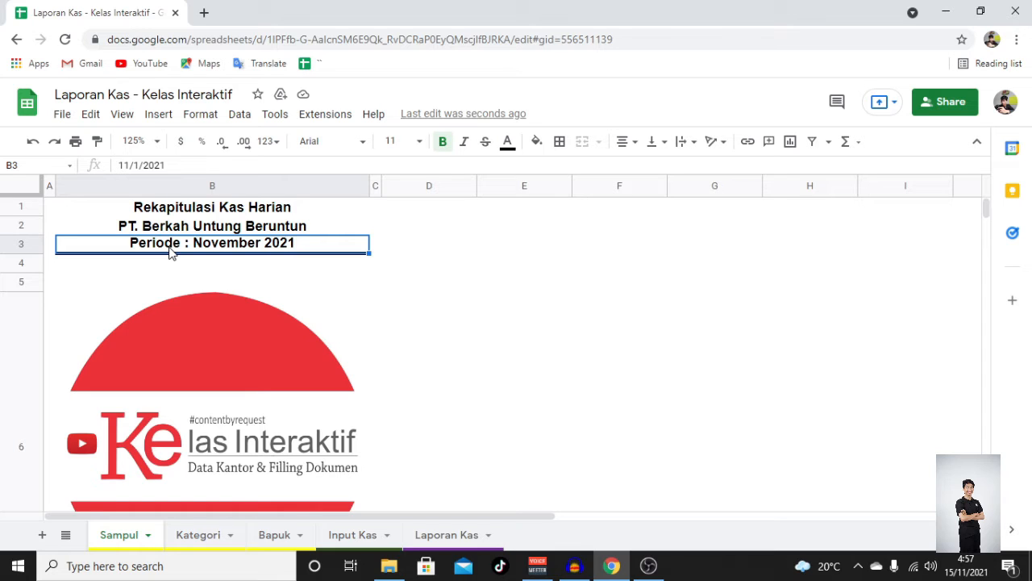
double_click(171, 248)
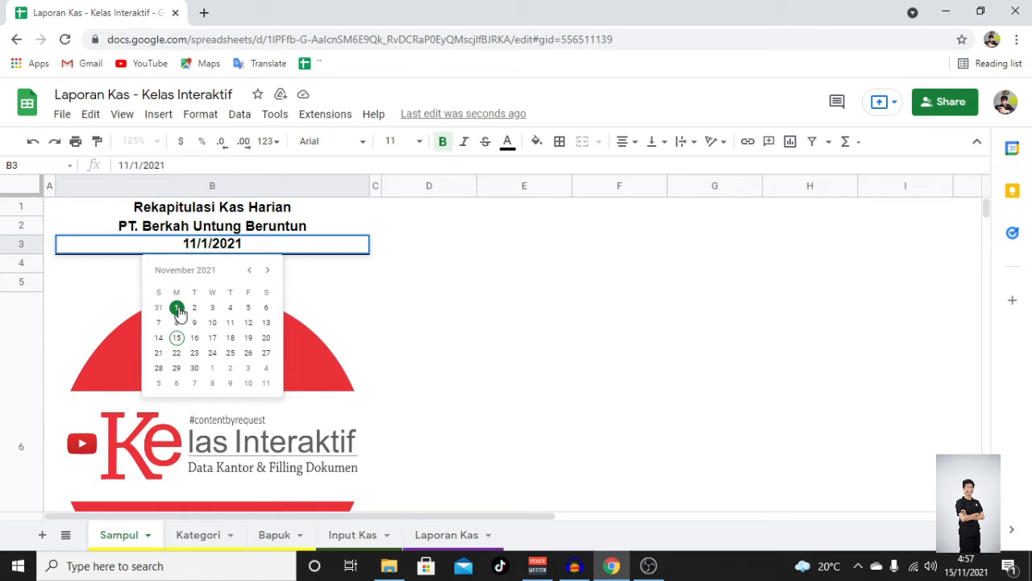
left_click(402, 288)
scroll(375, 292, "down", 5)
scroll(330, 290, "up", 4)
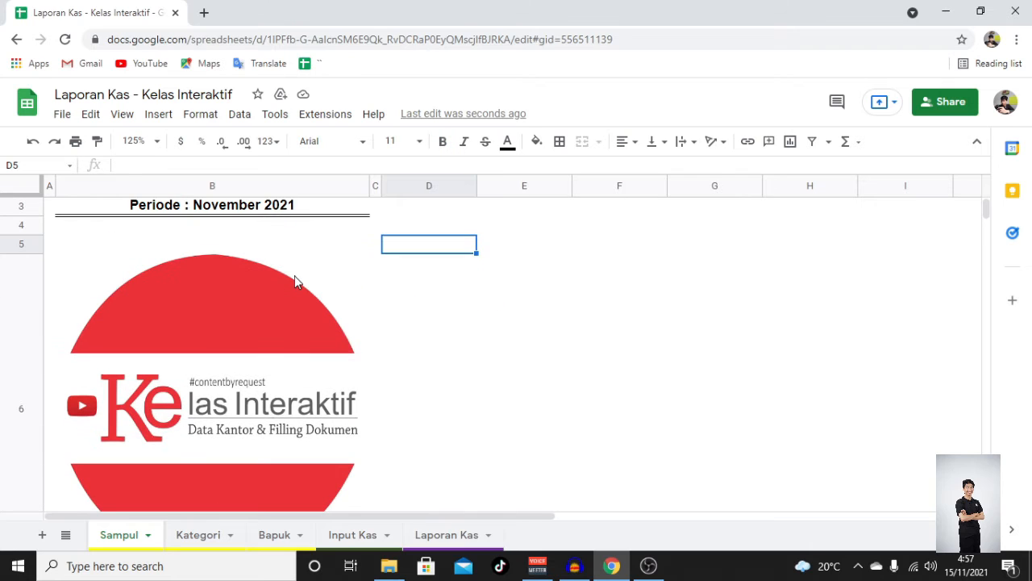
left_click(300, 312)
scroll(985, 209, "down", 1)
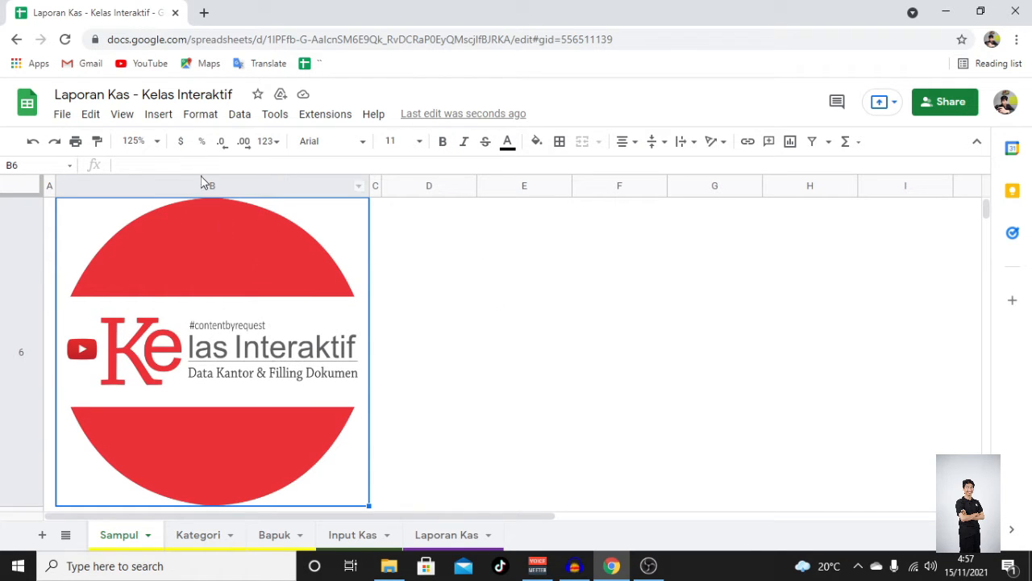
left_click(164, 120)
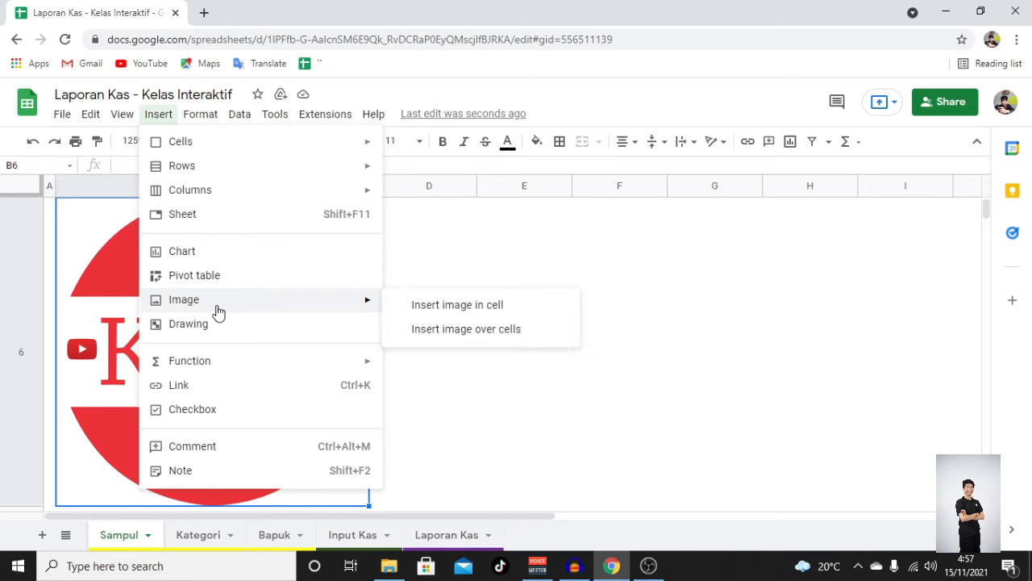
left_click(502, 233)
- Examine the cover sheet's location, address, preparer and starting cash balance cells
scroll(314, 335, "down", 1)
scroll(311, 332, "down", 2)
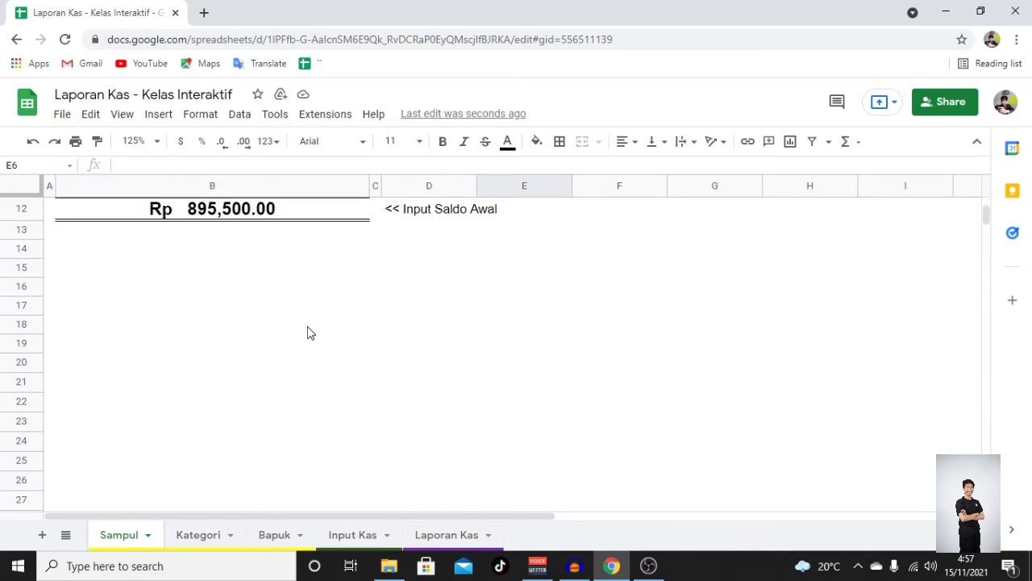
scroll(295, 330, "up", 2)
left_click(237, 233)
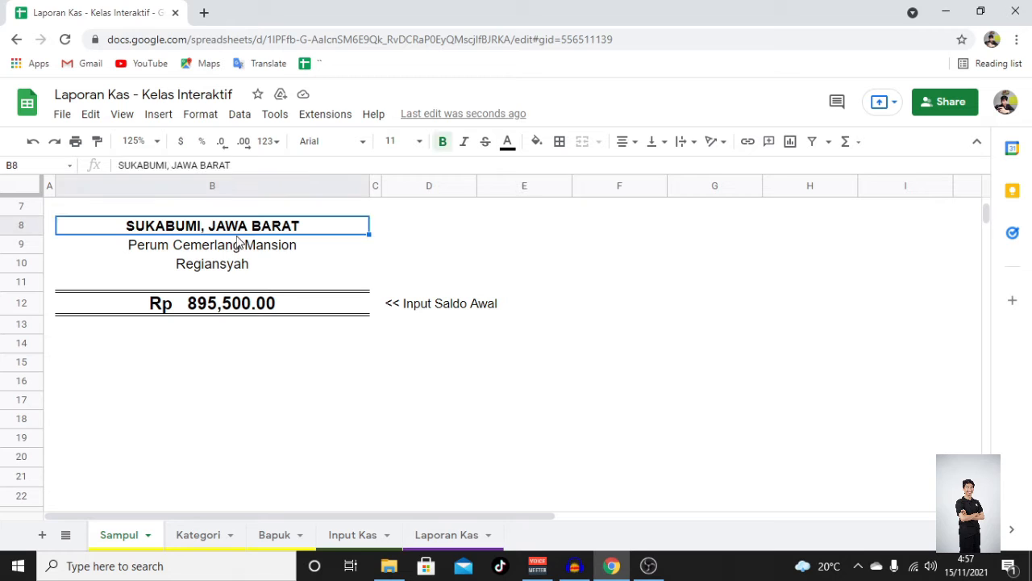
left_click(236, 252)
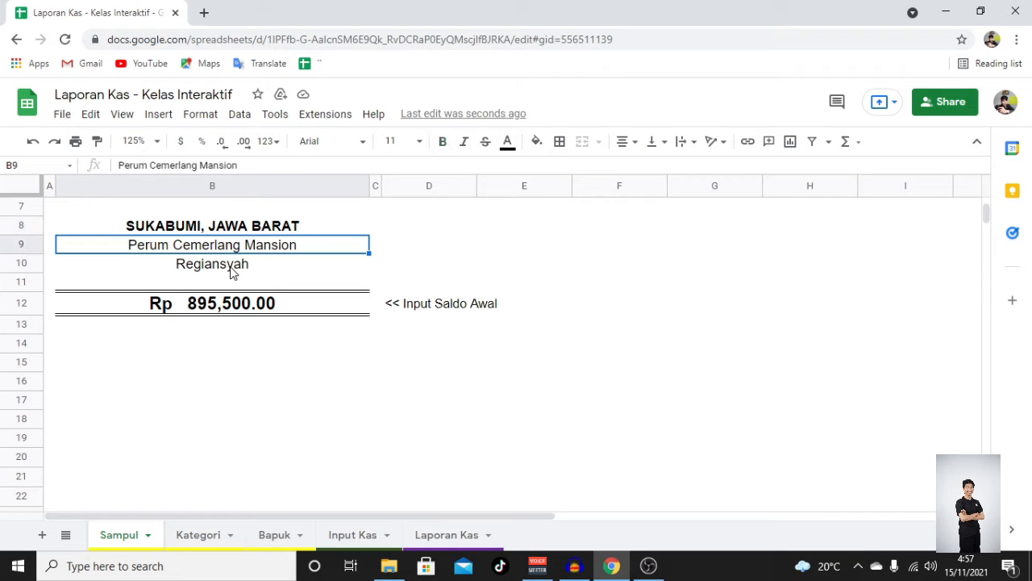
left_click(231, 270)
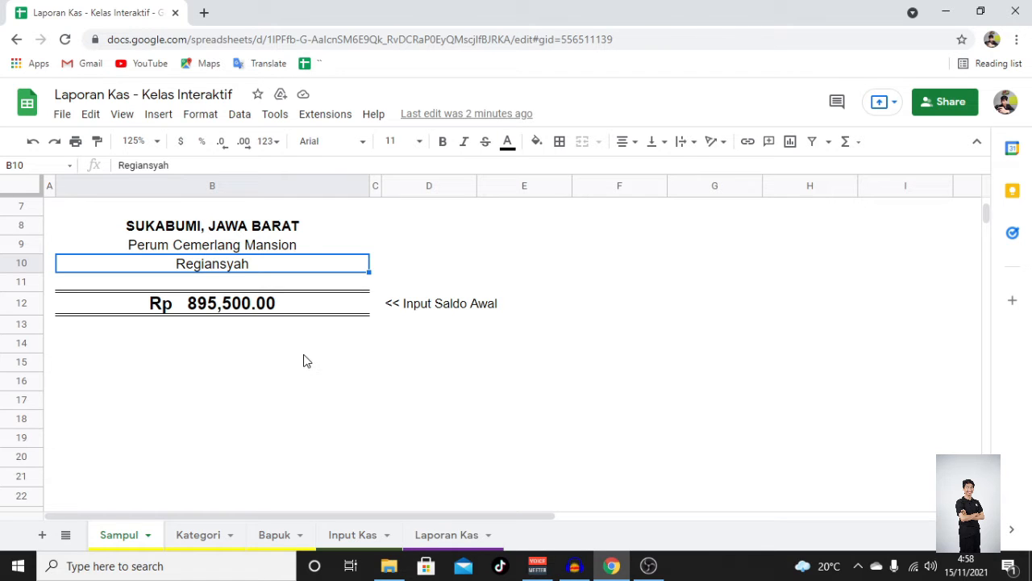
left_click(187, 302)
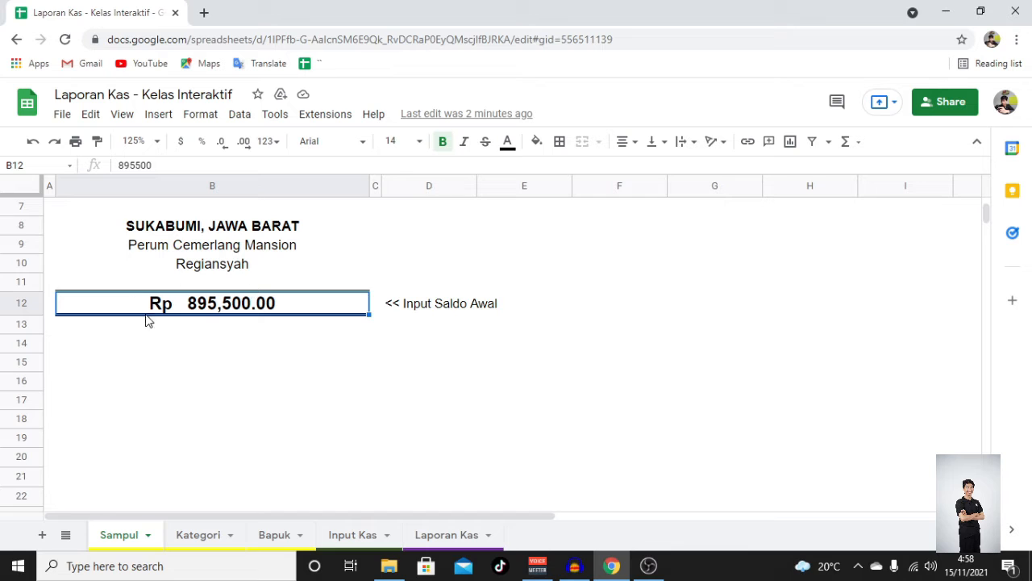
- Review the category numbers and names on the Kategori sheet
left_click(223, 534)
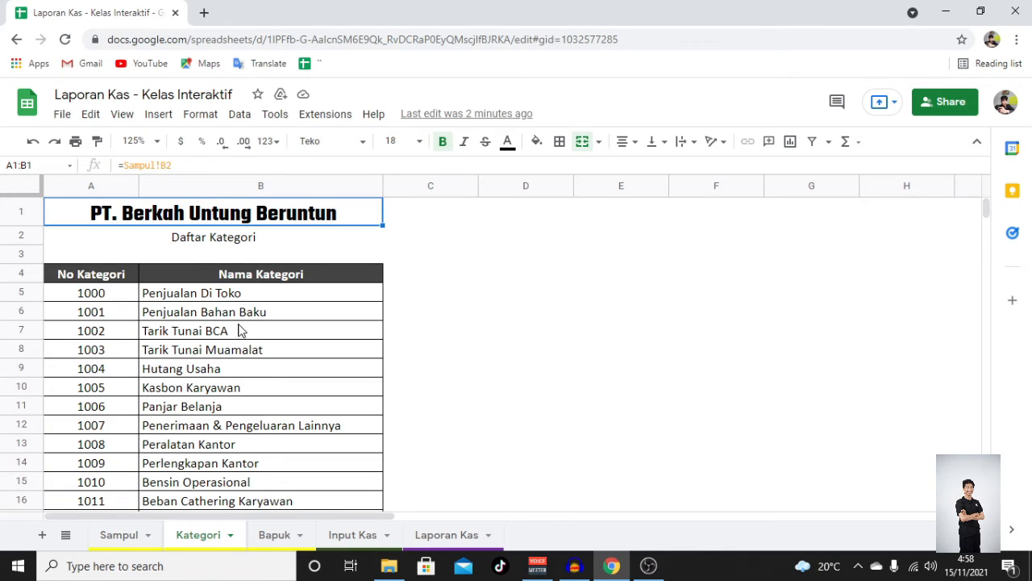
left_click(189, 299)
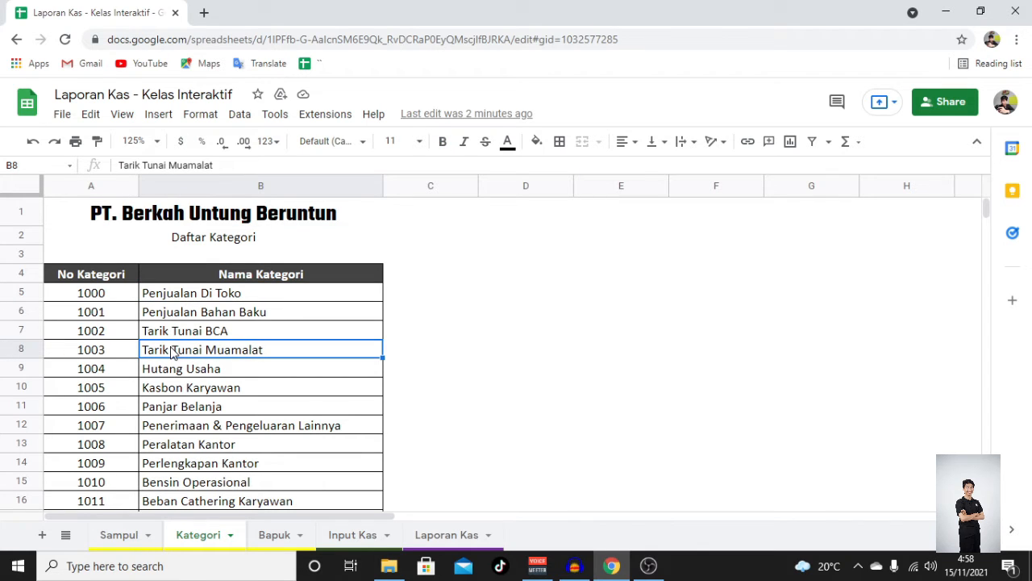
left_click(190, 300)
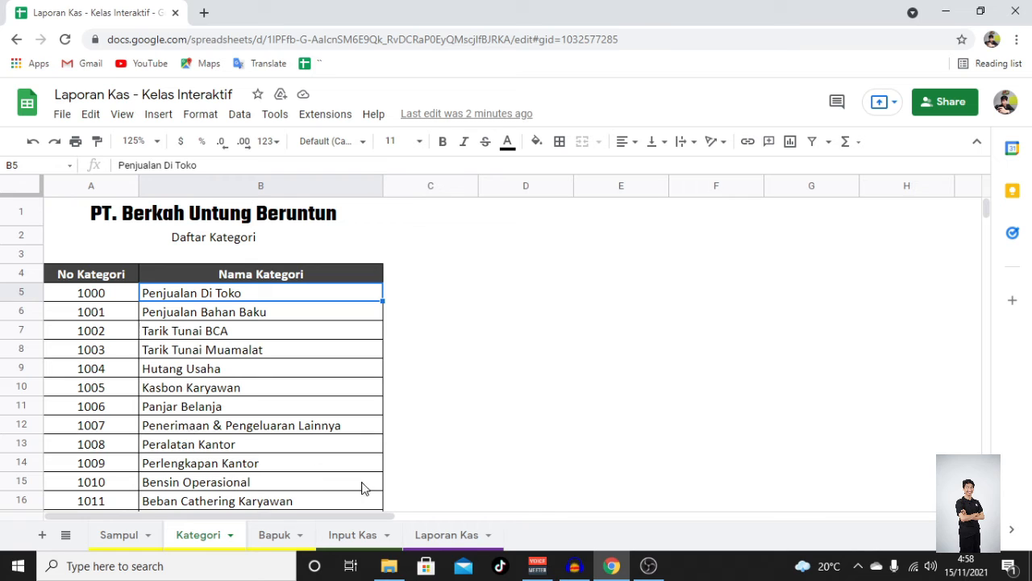
- Examine the Bapuk cash count sheet's banknote quantities, physical cash total and Saldo Kas Besar formula
left_click(268, 535)
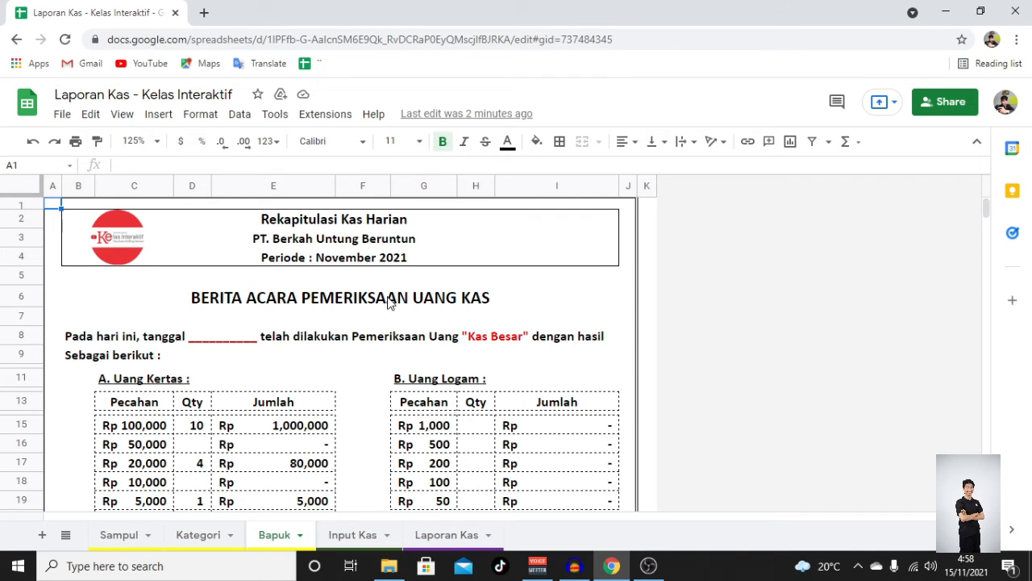
left_click(409, 300)
scroll(322, 318, "down", 5)
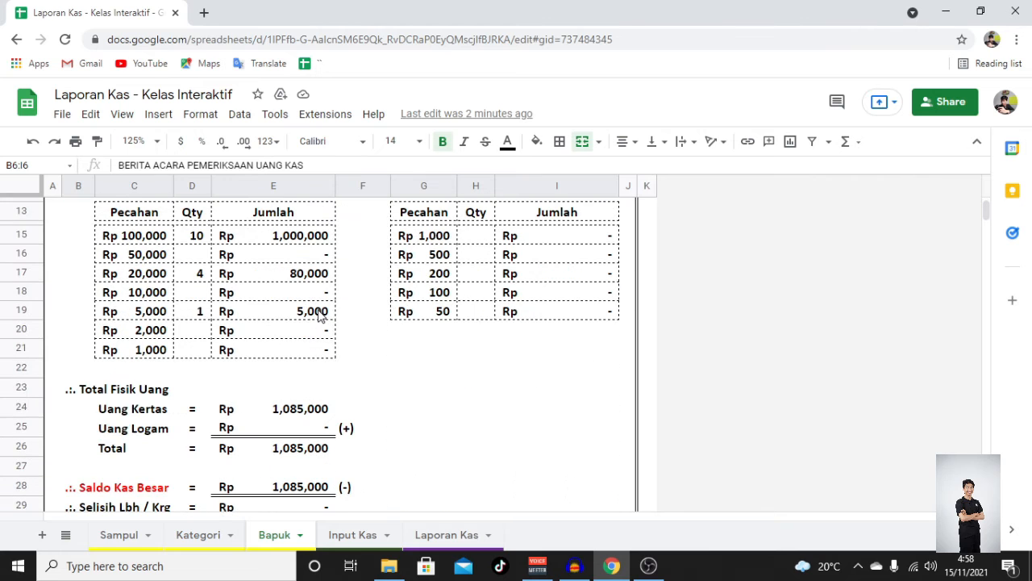
scroll(168, 267, "up", 1)
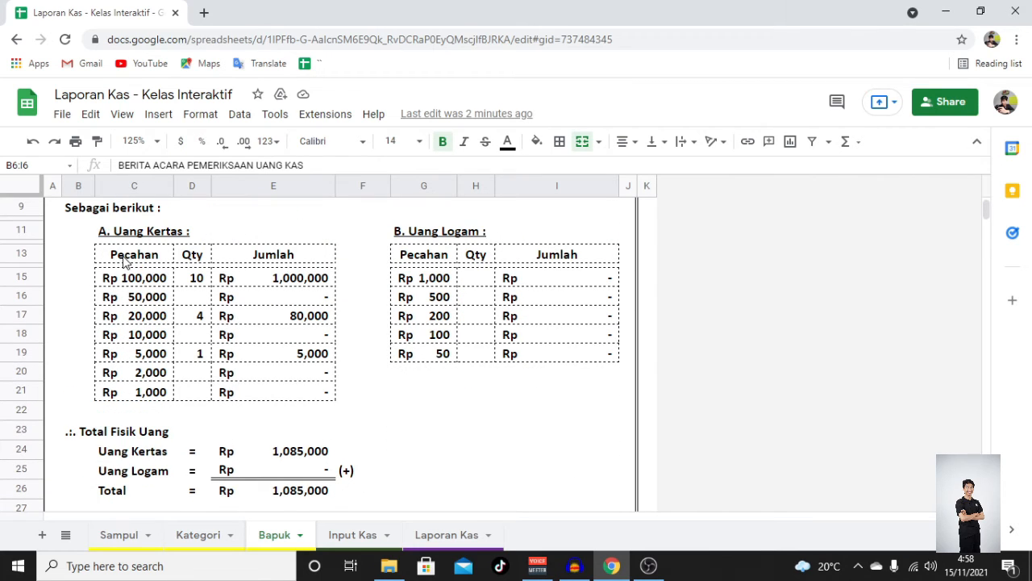
left_click(127, 256)
left_click_drag(205, 258, 198, 364)
scroll(198, 367, "down", 3)
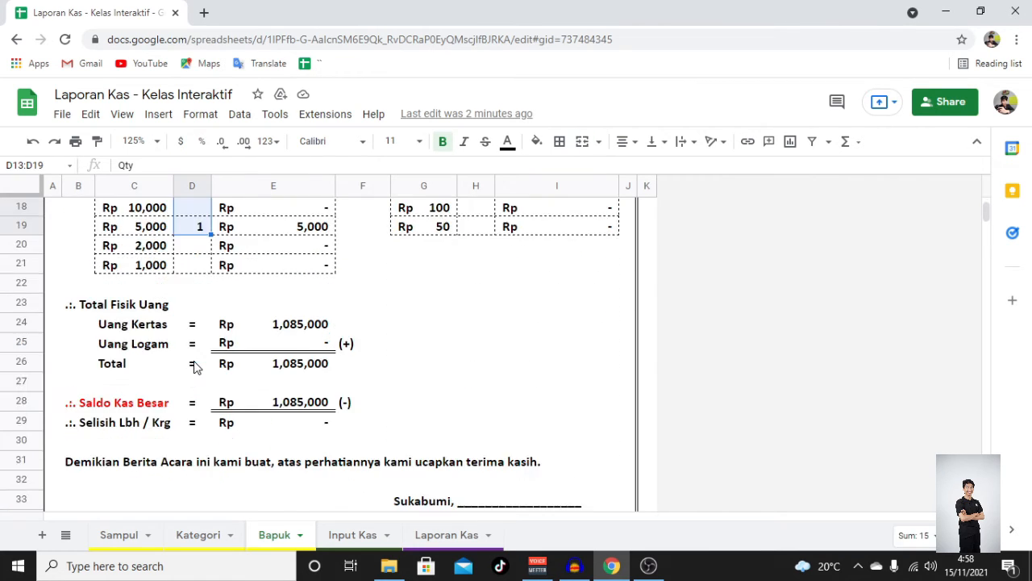
left_click(304, 406)
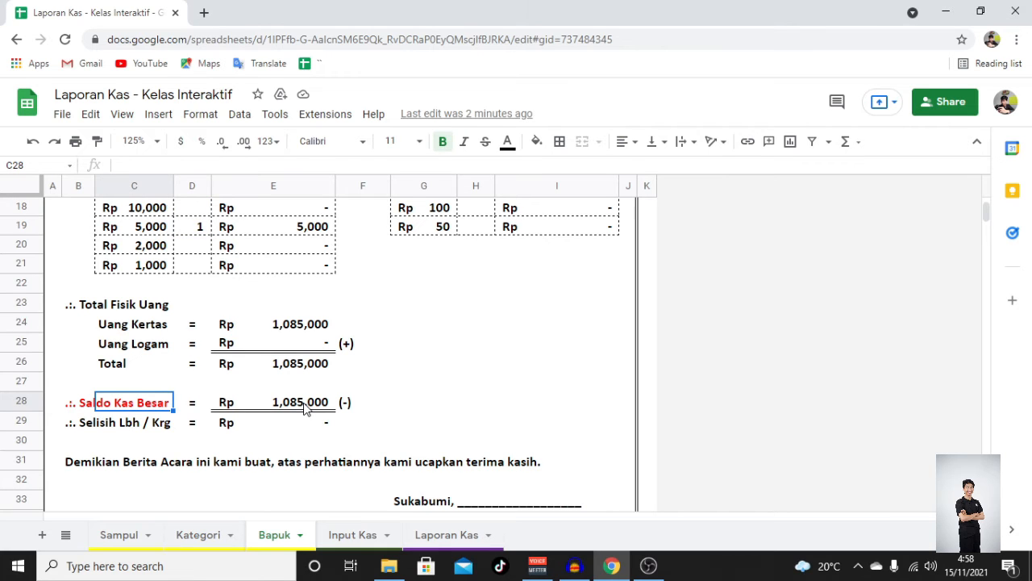
scroll(273, 359, "up", 1)
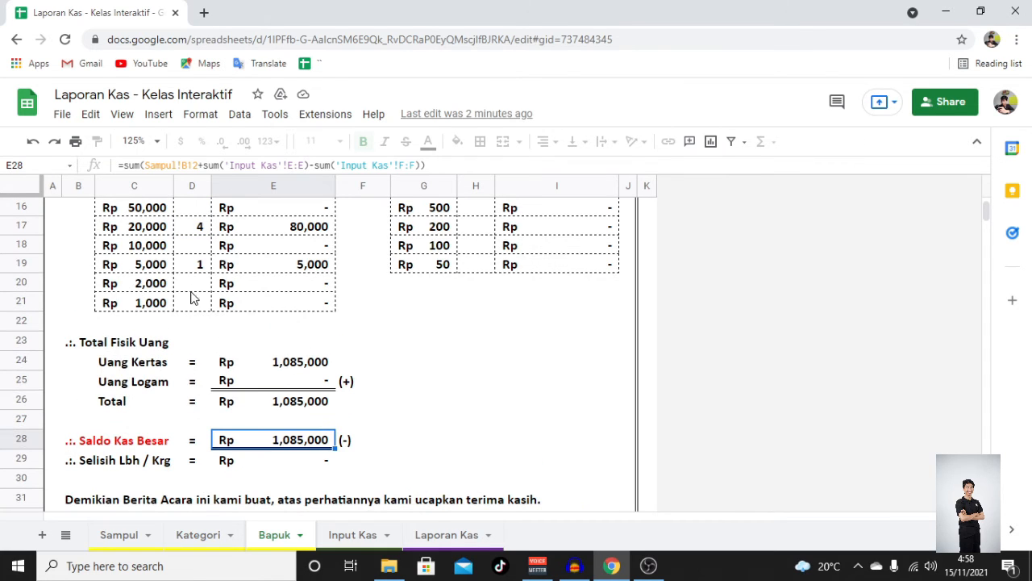
- Clear the quantity of Rp 5,000 banknotes on the Bapuk sheet
left_click(194, 268)
key("Delete")
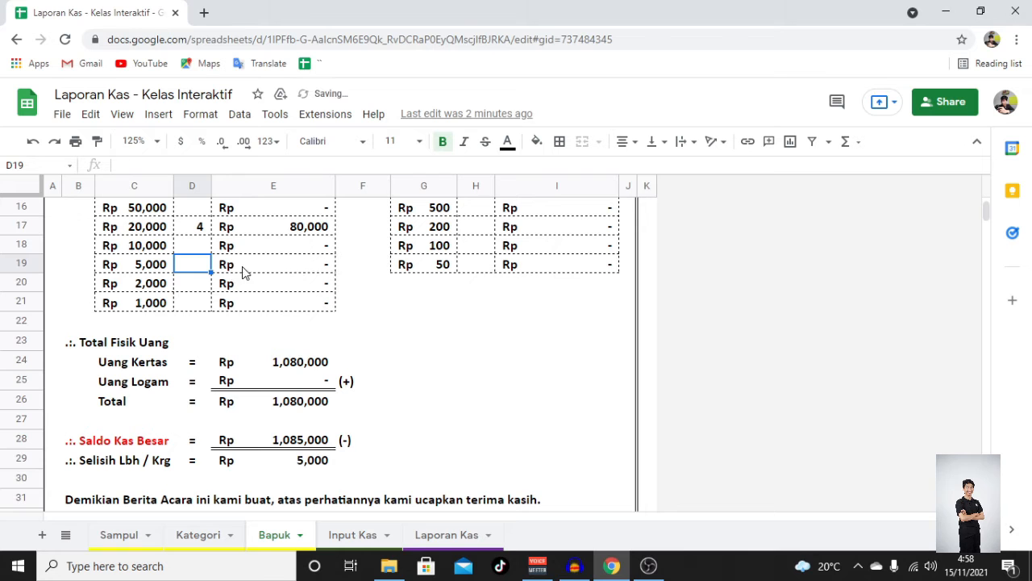
- Look at the cash check cell at the bottom of the Laporan Kas summary and the Bapuk difference
scroll(274, 388, "down", 2)
left_click(321, 366)
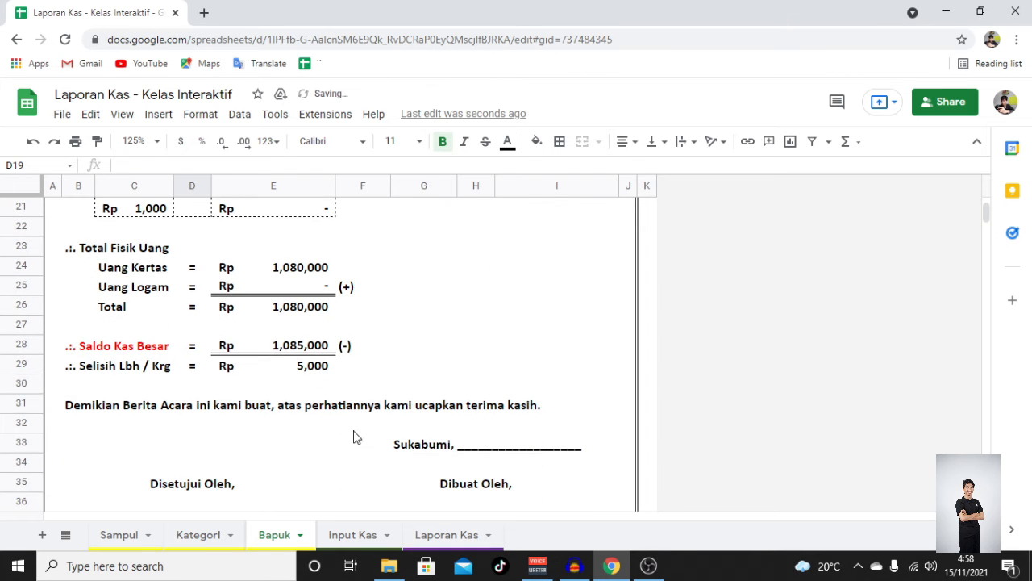
left_click(454, 534)
scroll(562, 506, "down", 5)
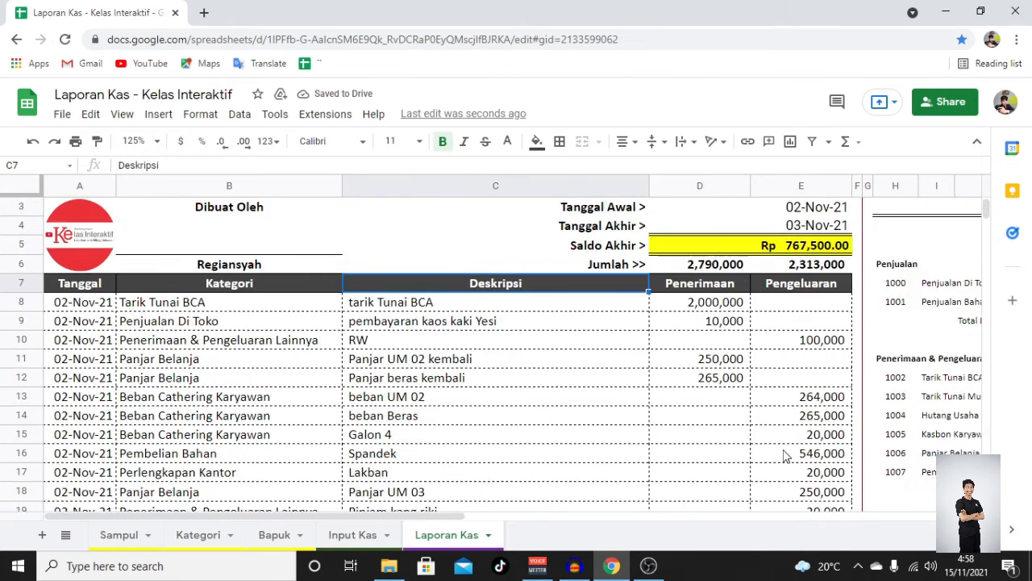
left_click_drag(307, 520, 599, 523)
scroll(619, 443, "down", 5)
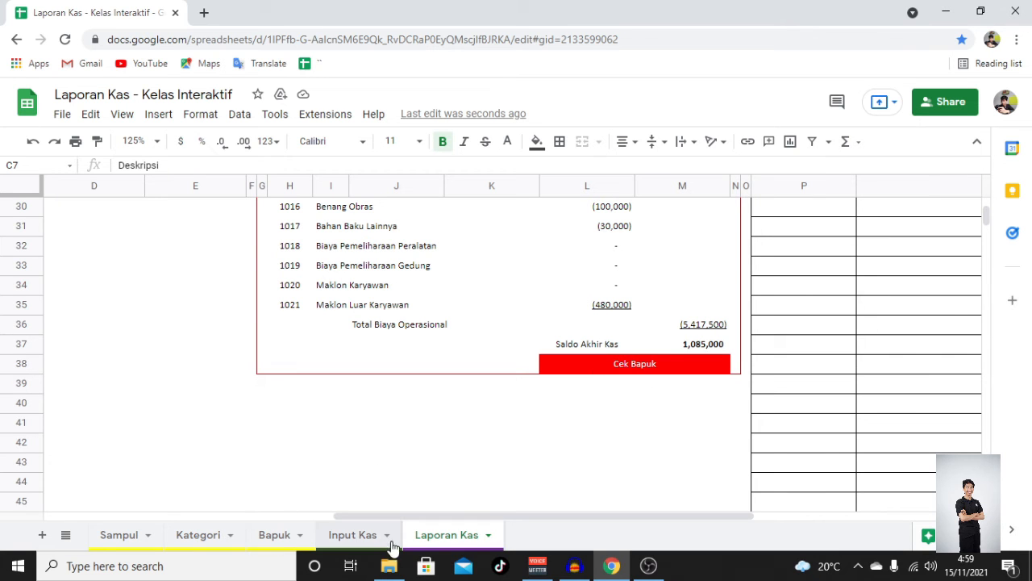
left_click(367, 538)
left_click(283, 544)
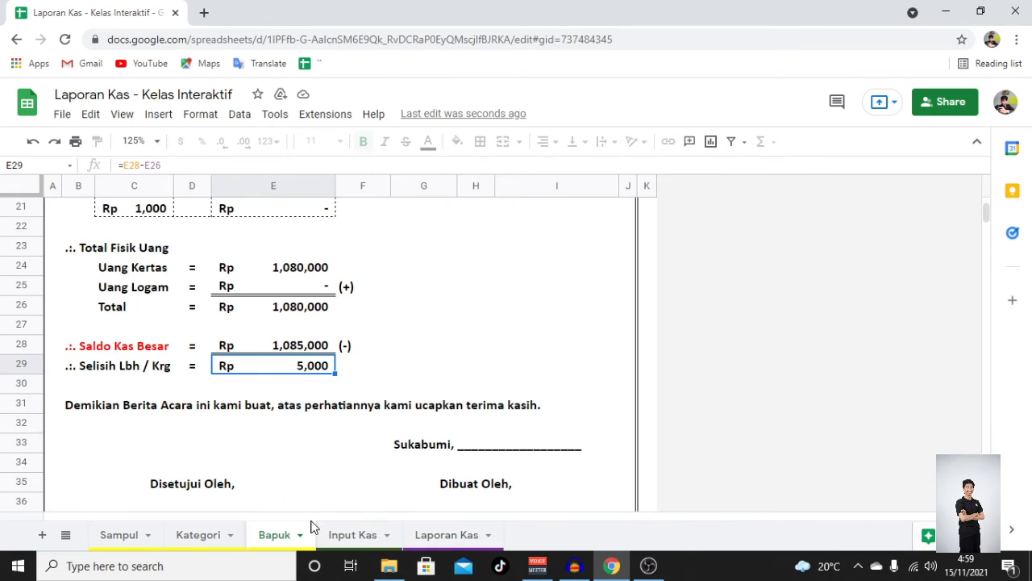
- Re-enter 1 as the quantity of Rp 5,000 banknotes
scroll(266, 435, "up", 2)
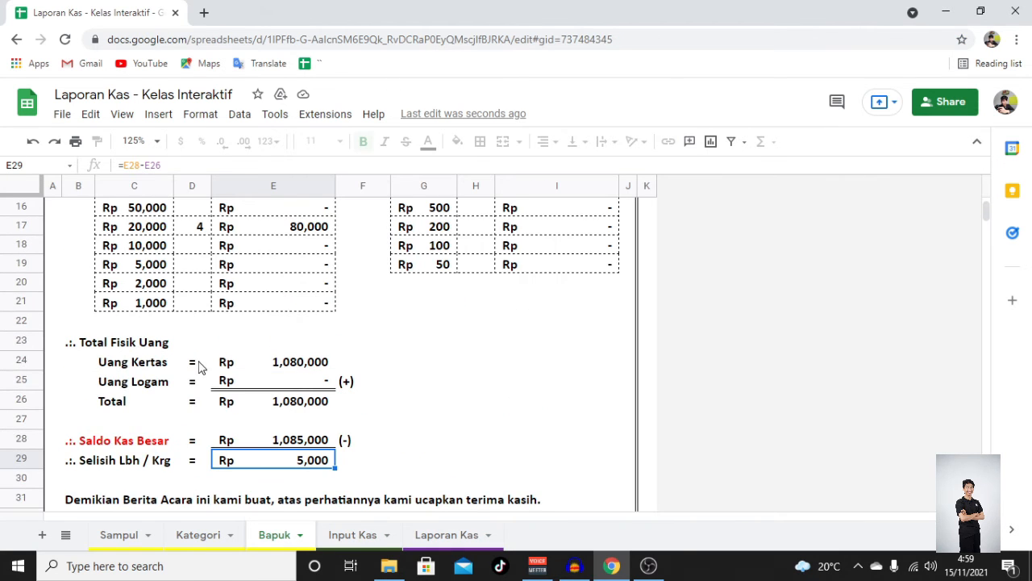
left_click(191, 265)
type("1")
key("Return")
key("Up")
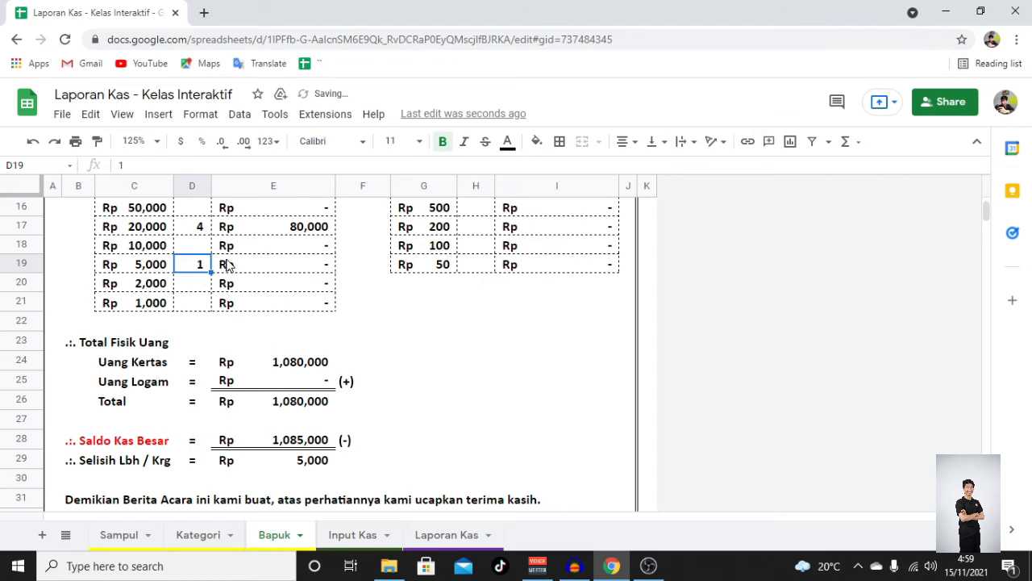
- Review the Input Kas sheet's Dokumentasi, Penerimaan, Pengeluaran and Saldo Akhir columns
scroll(216, 280, "up", 5)
scroll(215, 276, "down", 5)
scroll(218, 274, "down", 1)
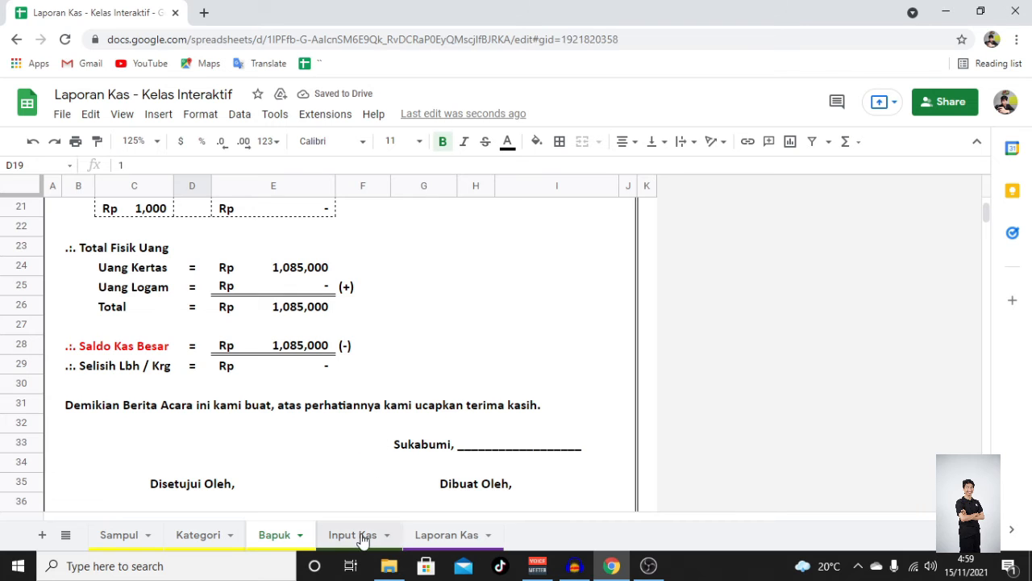
left_click(362, 535)
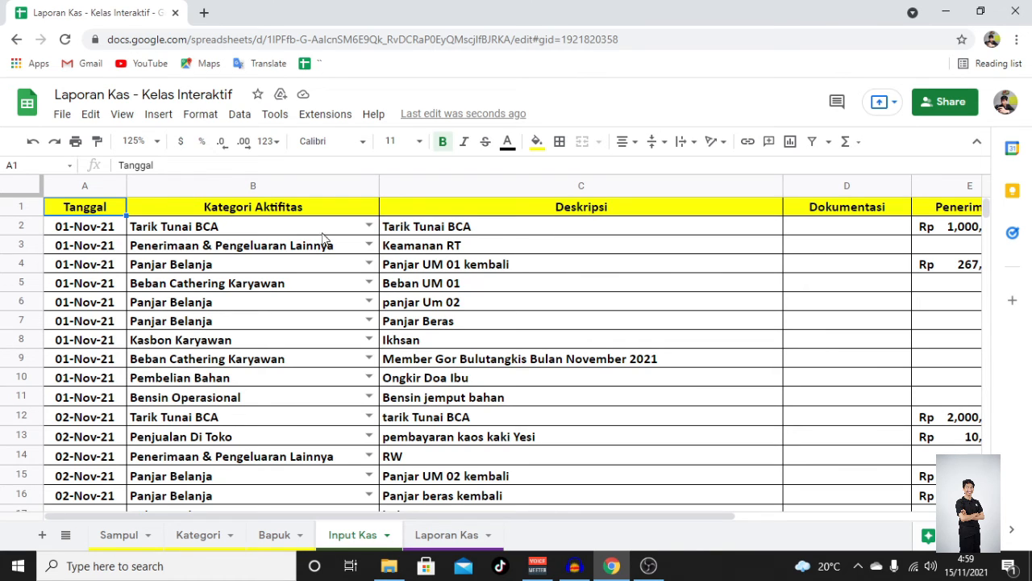
left_click(849, 216)
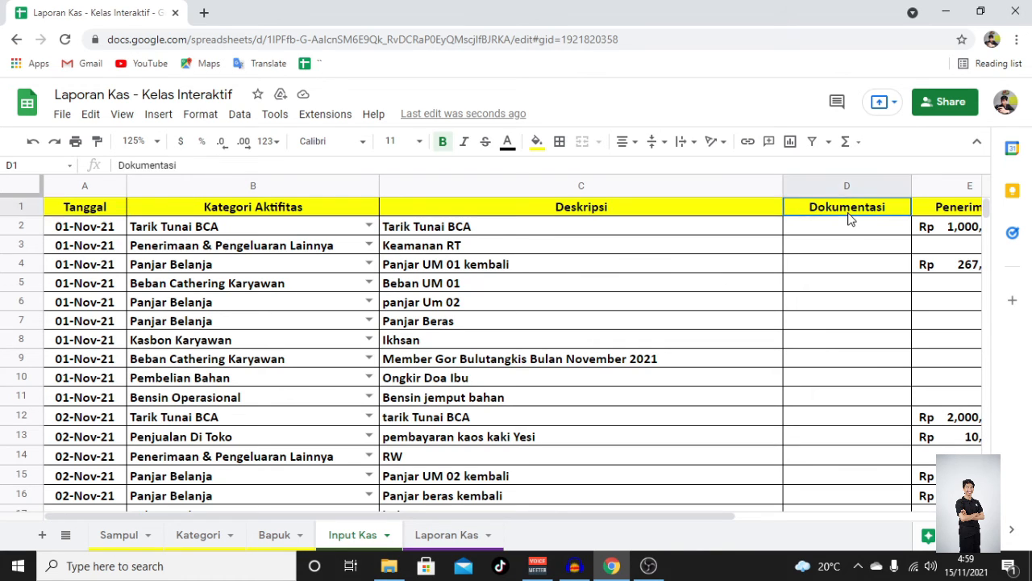
right_click(849, 218)
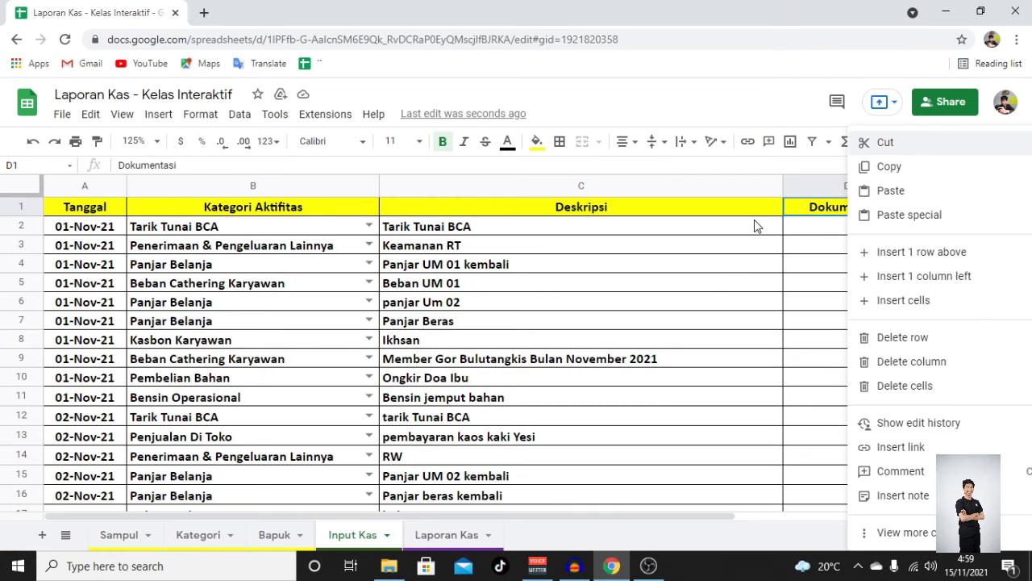
left_click(754, 221)
left_click(956, 216)
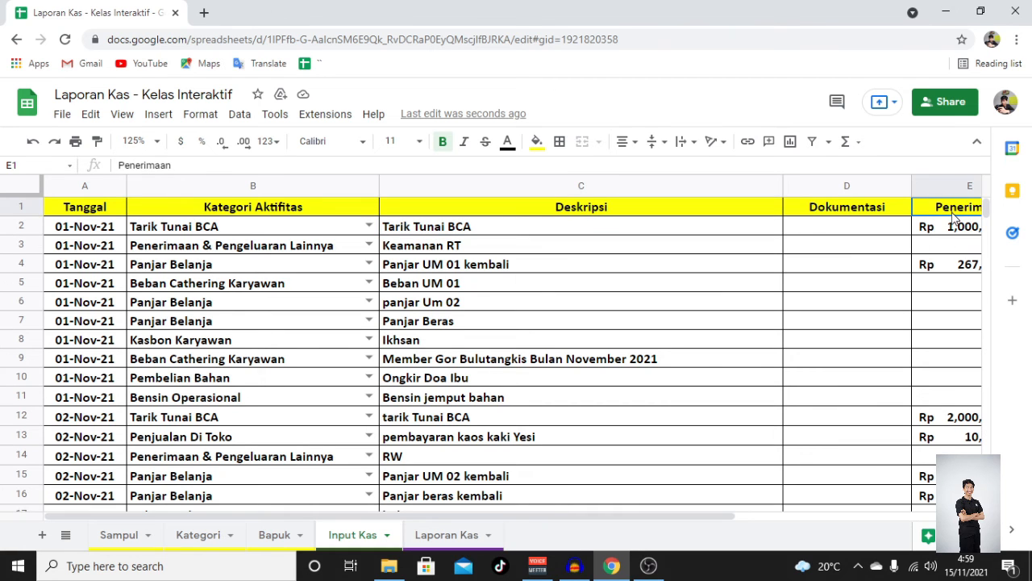
key("Right")
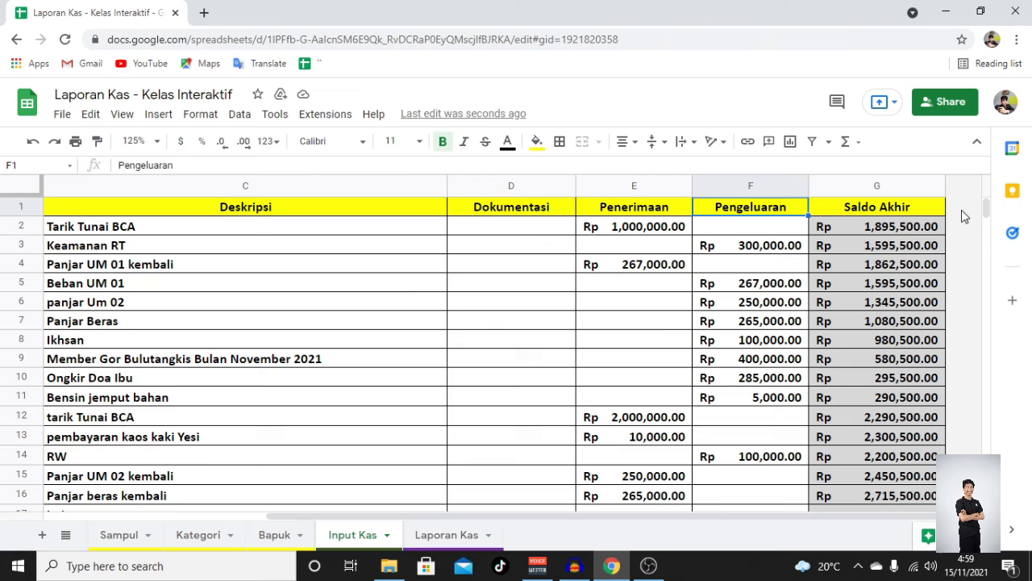
left_click(636, 211)
left_click(750, 210)
scroll(831, 268, "down", 10)
scroll(831, 271, "down", 4)
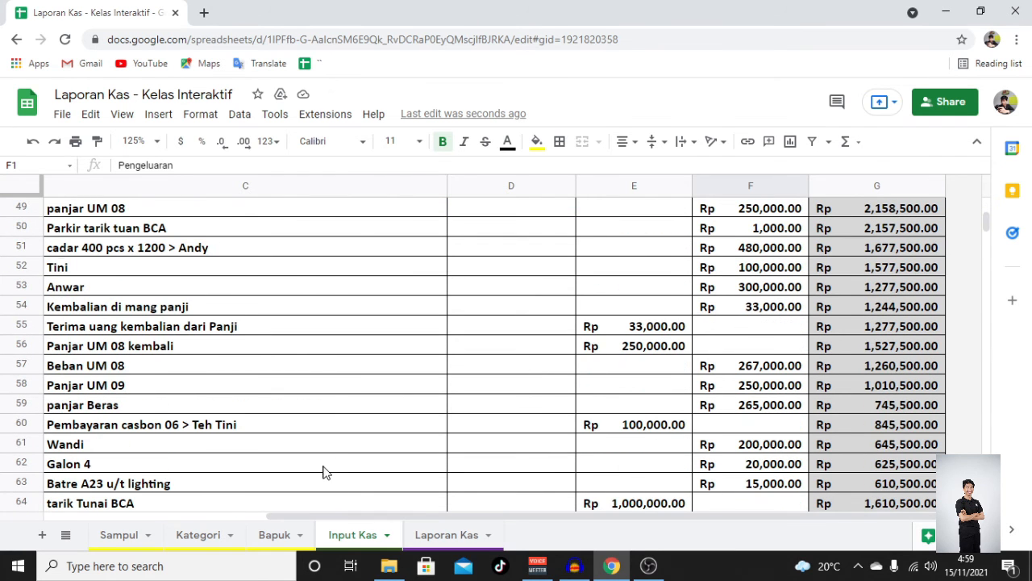
- Recheck the Laporan Kas cash check cell and return to the report's header
left_click(468, 537)
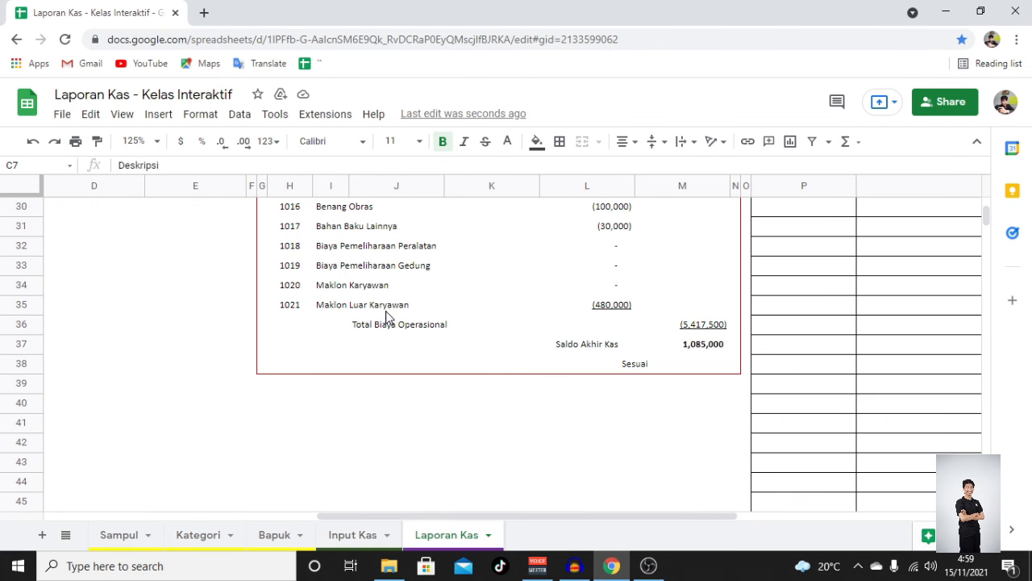
scroll(403, 320, "up", 10)
left_click_drag(680, 517, 345, 453)
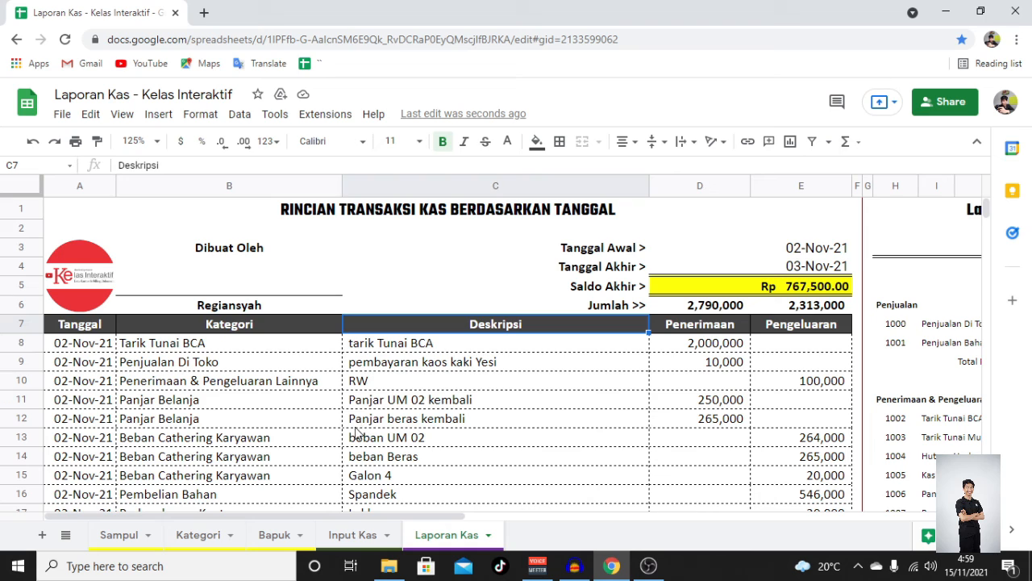
left_click(101, 329)
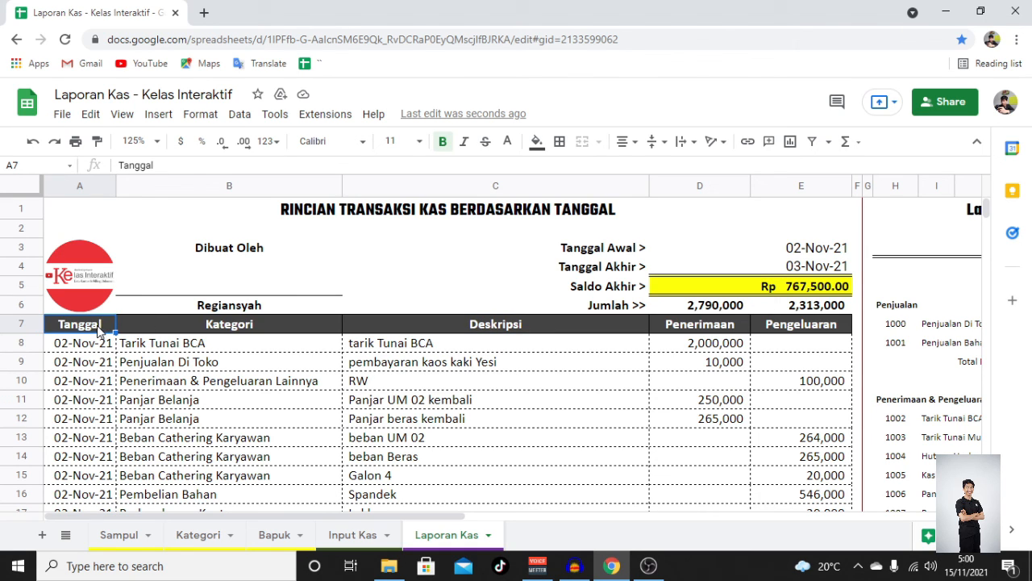